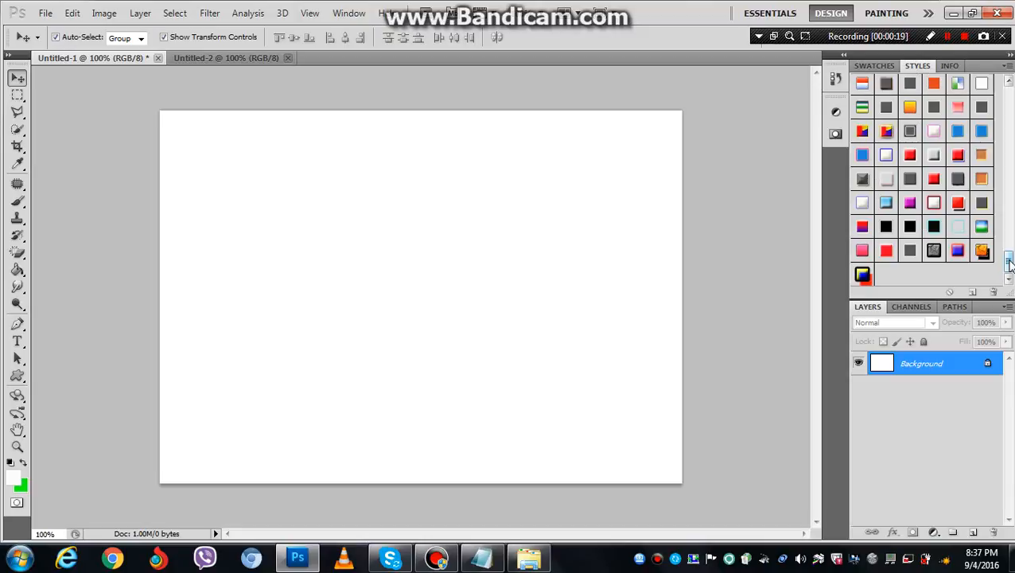
Add the horizontal text "25" in the upper-left area of the blank canvas
mouse_move(1009, 262)
left_mouse_down()
mouse_move(1008, 86)
mouse_move(1009, 264)
left_mouse_up()
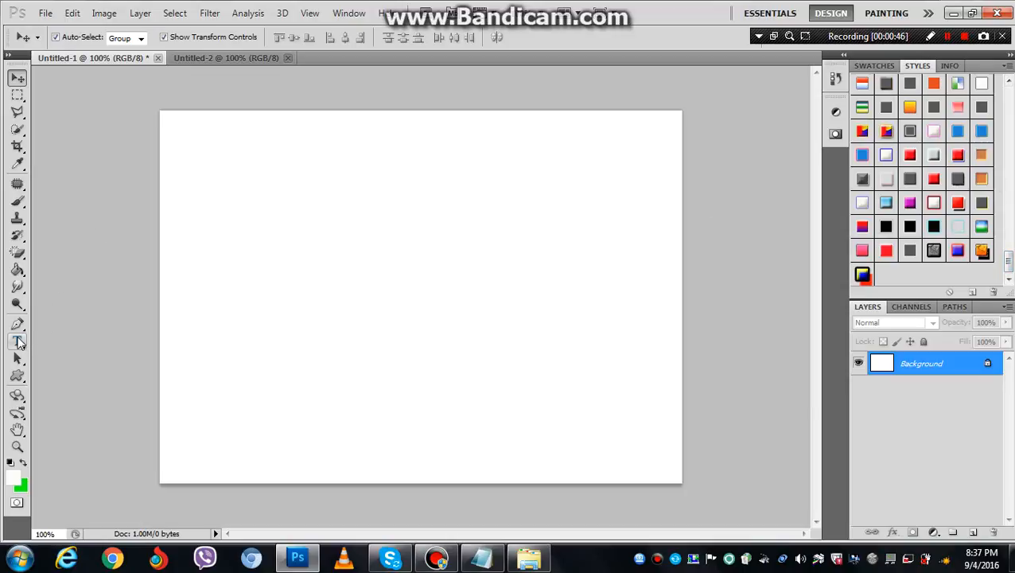
left_click(18, 341)
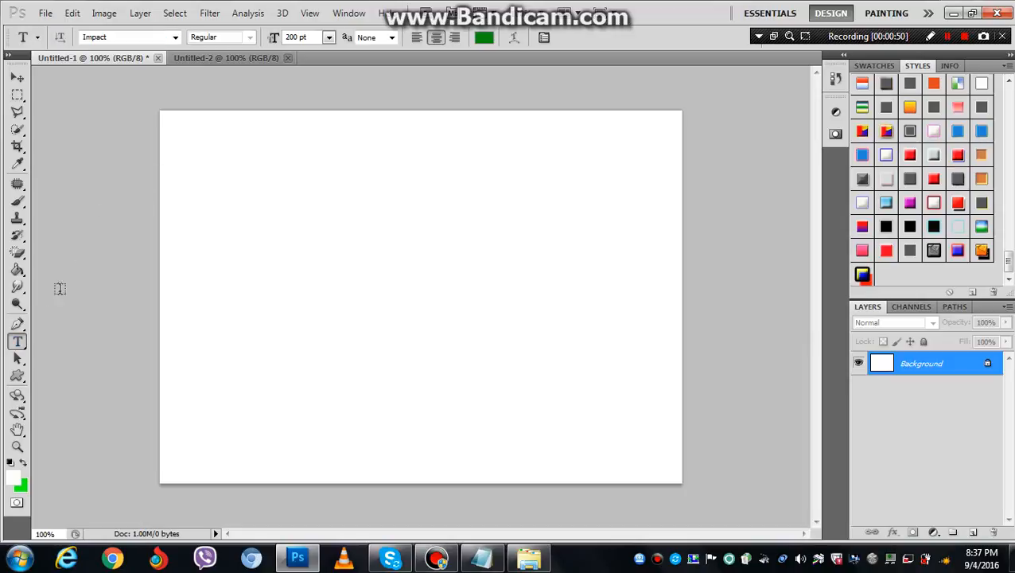
left_click(259, 249)
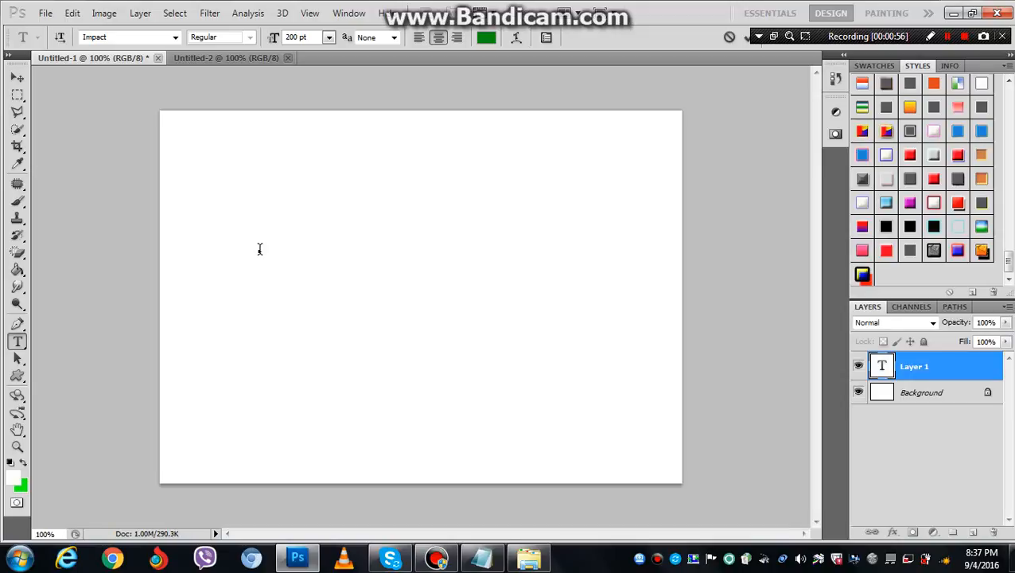
type("25")
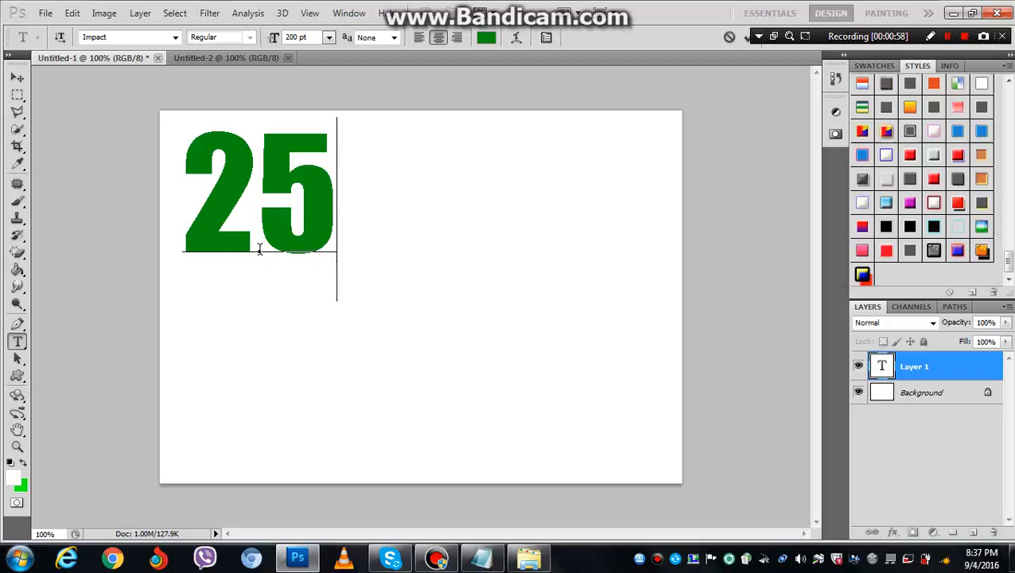
left_click(17, 77)
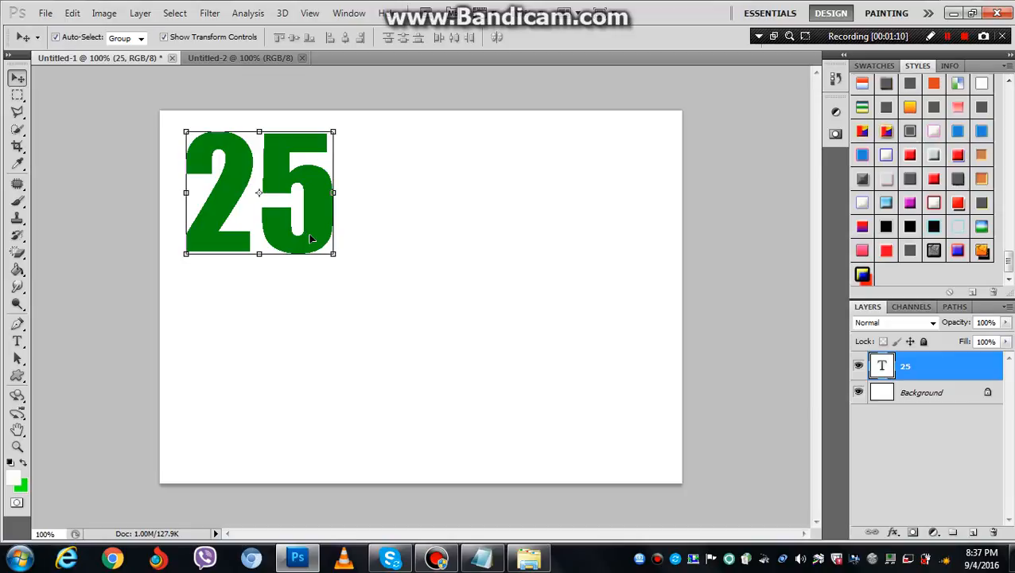
Move the "25" closer to the canvas's left edge and enlarge it to about 332.6% width and 239.9% height
left_click_drag(314, 246, 308, 238)
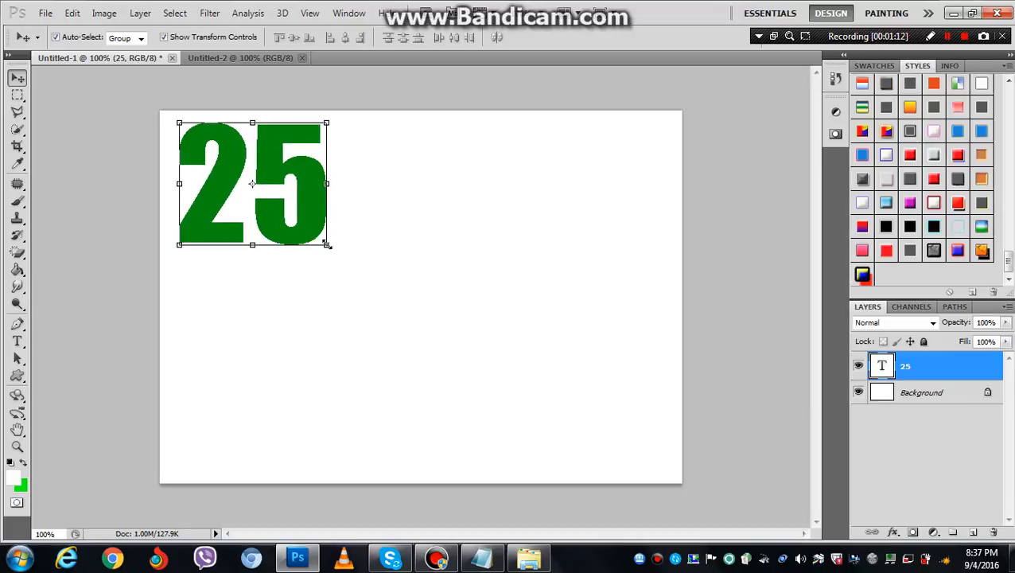
left_click(327, 244)
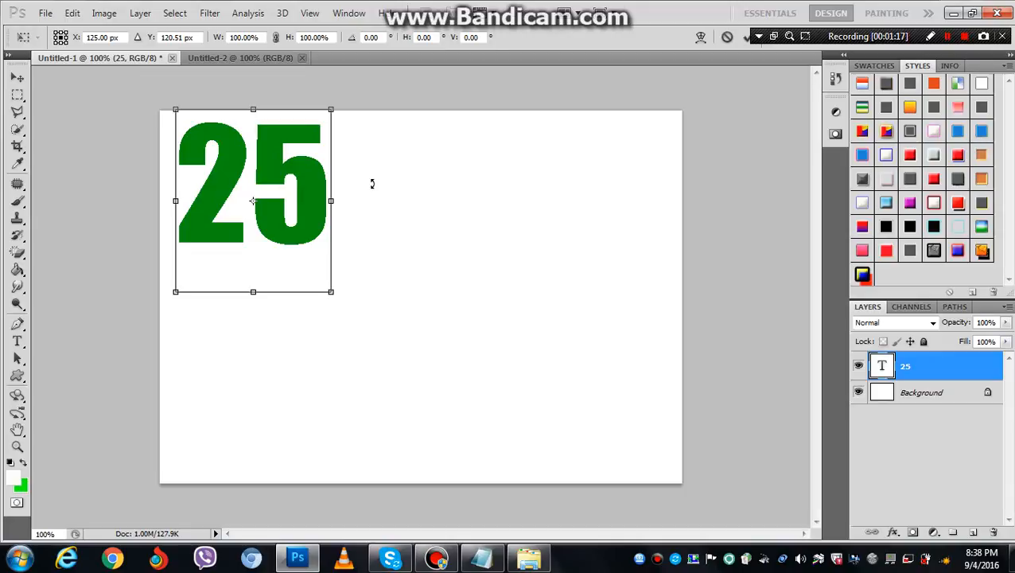
key("Return")
mouse_move(327, 245)
left_mouse_down()
mouse_move(350, 254)
mouse_move(321, 255)
left_mouse_up()
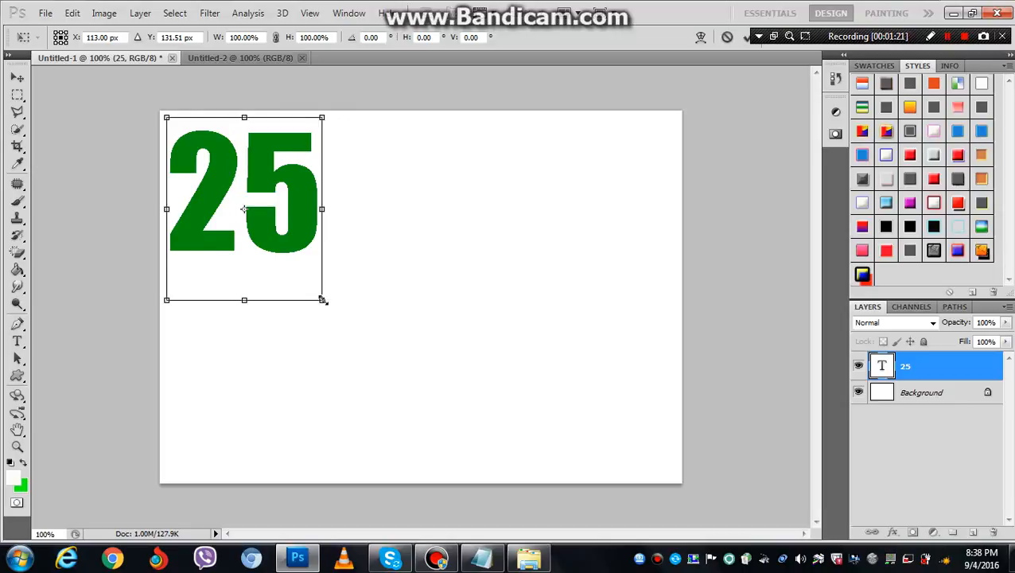
left_click_drag(322, 299, 681, 556)
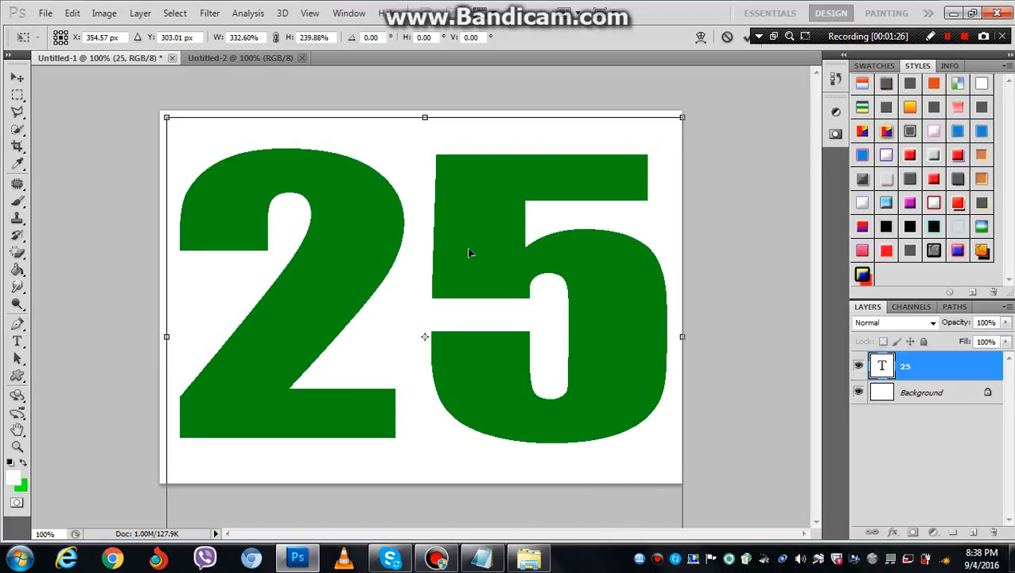
key("Return")
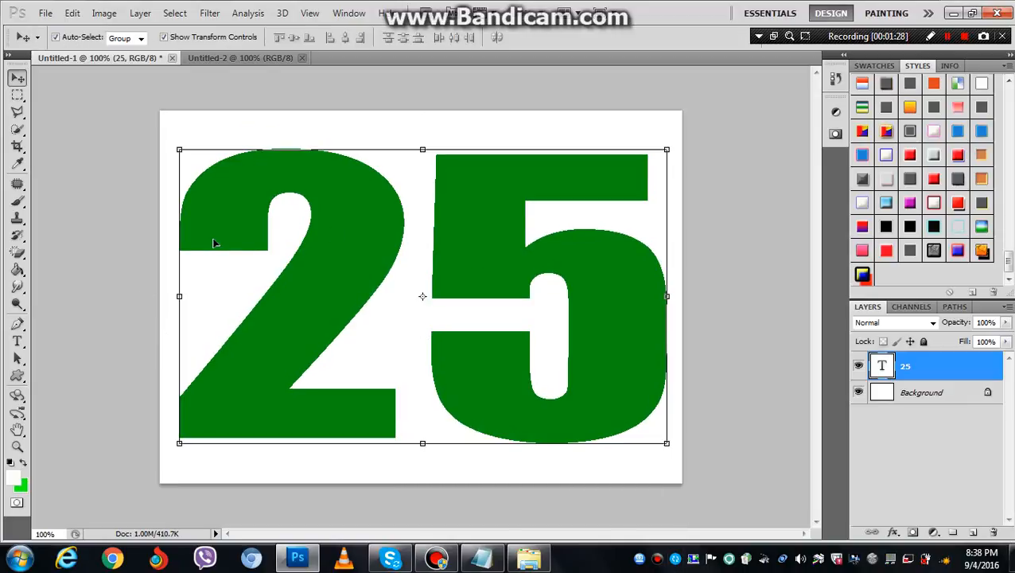
left_click(17, 340)
left_click(357, 338)
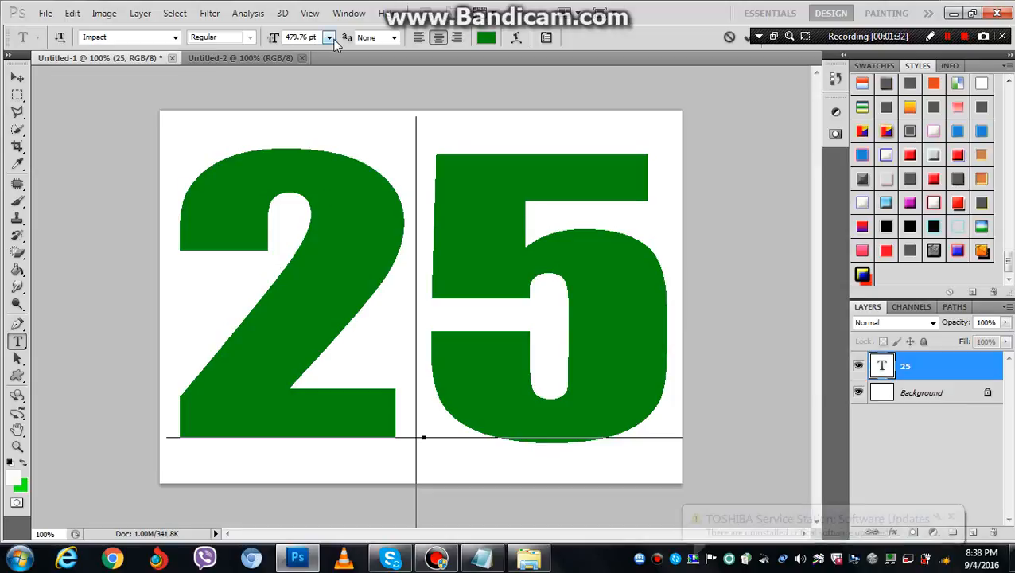
left_click(16, 77)
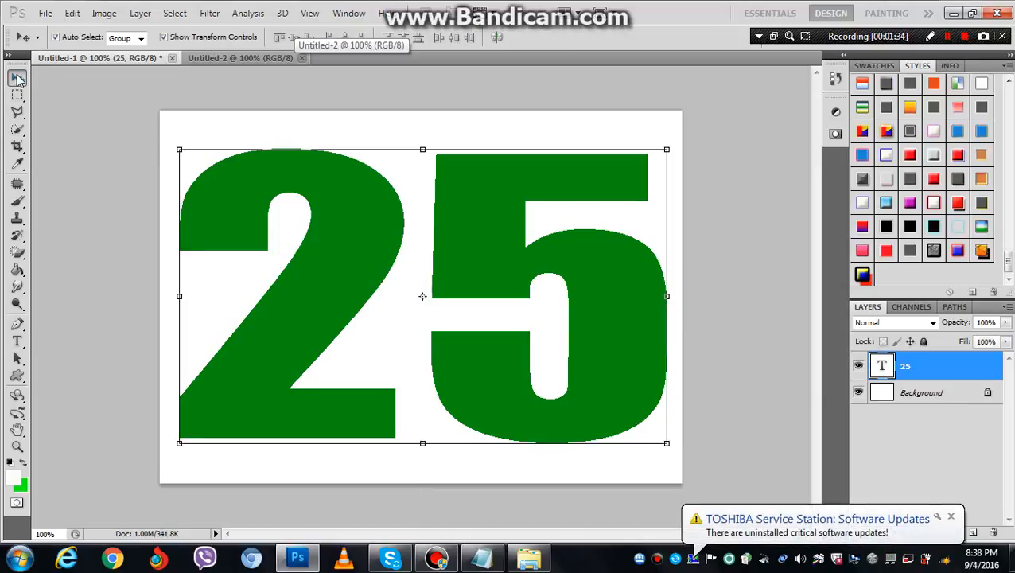
Stretch the "25" to the canvas's upper-left corner at about 101.3% by 101.5%, and narrow it from both sides to about 88.3% width
left_click(179, 149)
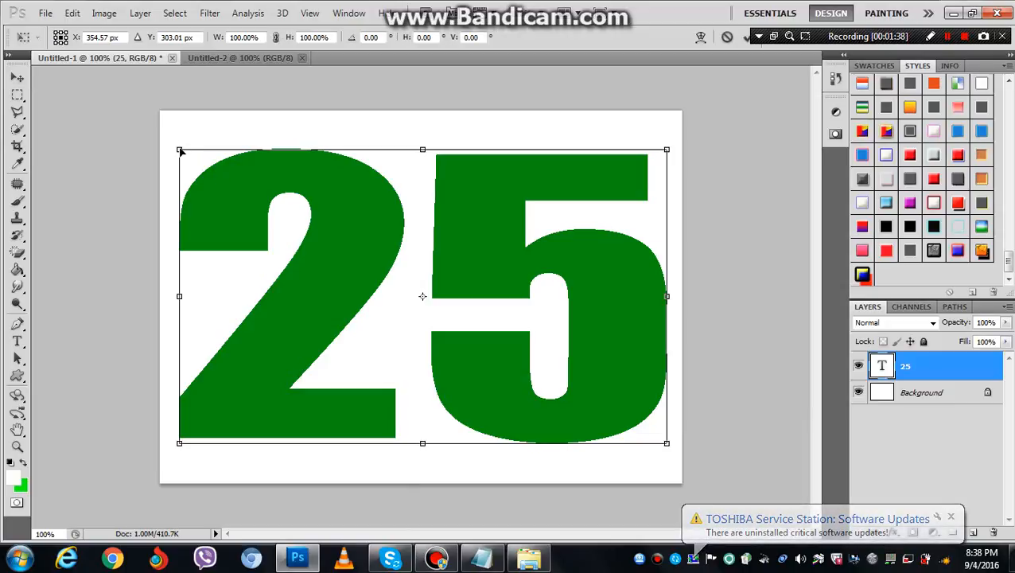
left_click_drag(180, 151, 163, 111)
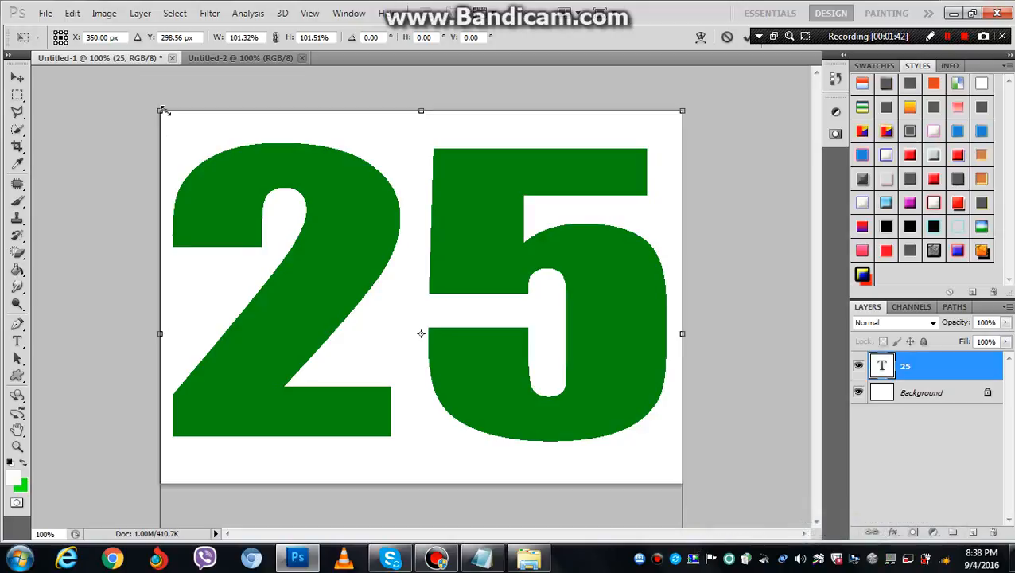
key("Return")
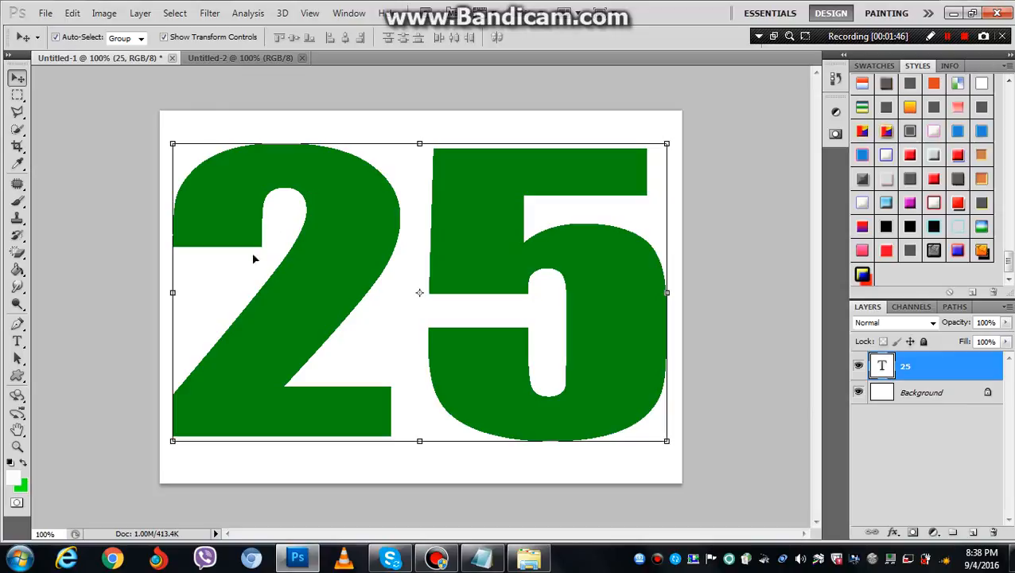
left_click_drag(176, 293, 199, 334)
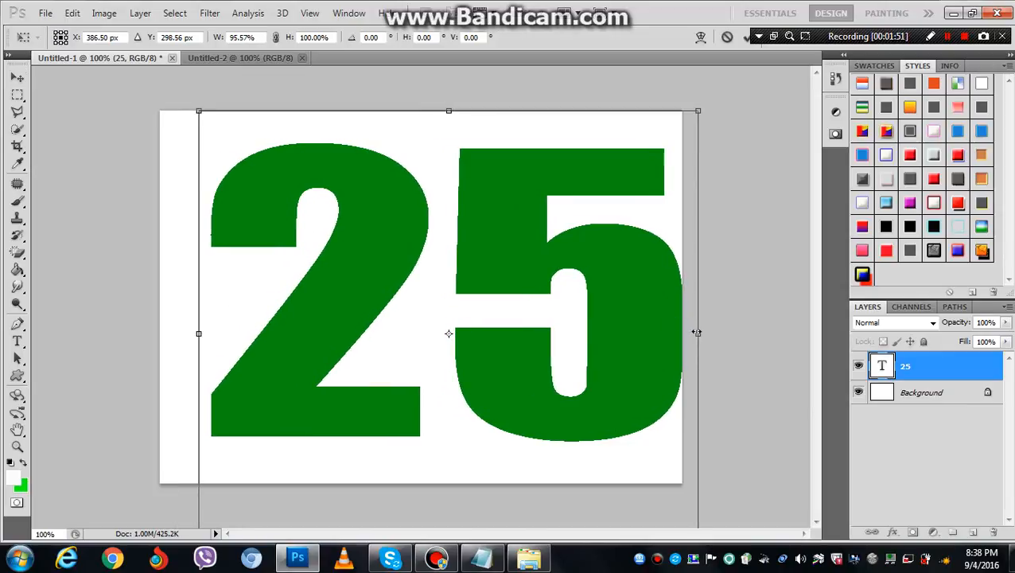
left_click_drag(697, 333, 660, 334)
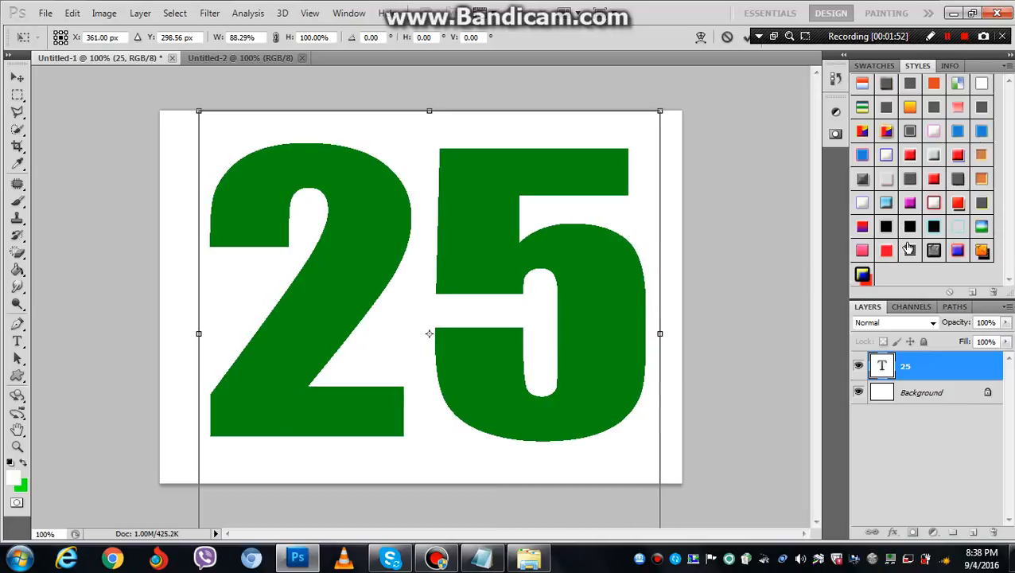
key("Return")
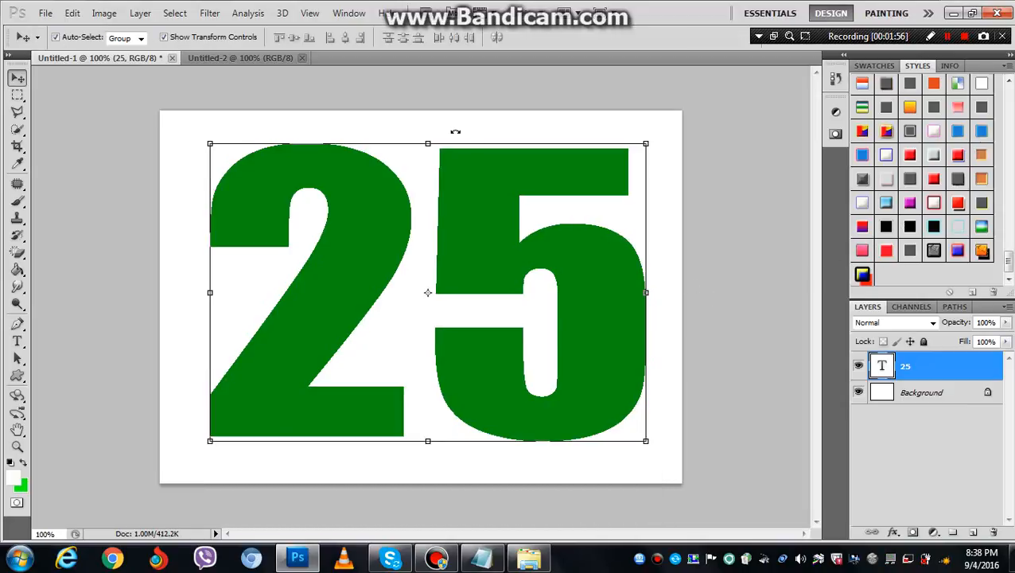
Add a black 6 px Stroke layer style around the "25" text
left_click(140, 14)
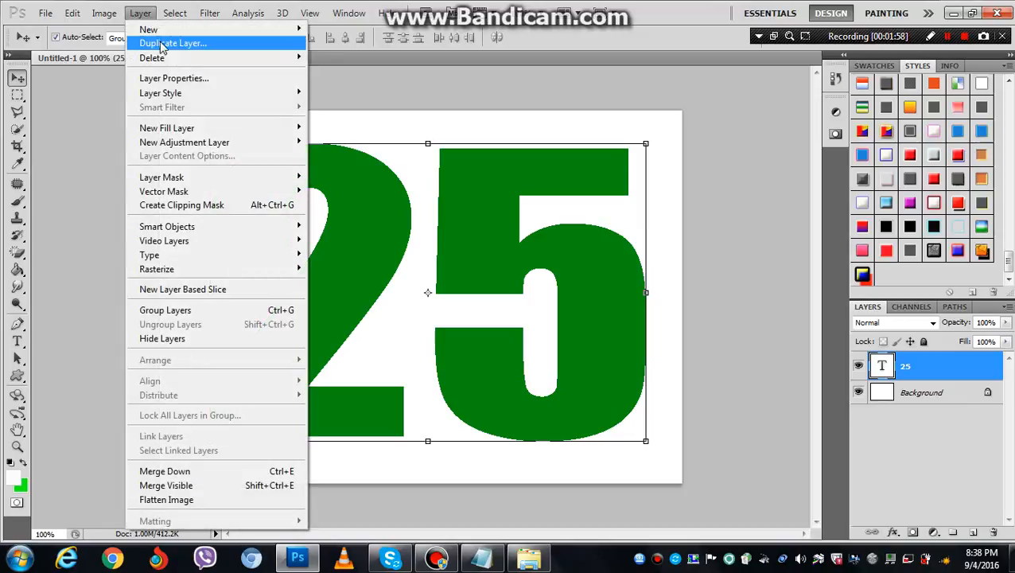
mouse_move(170, 95)
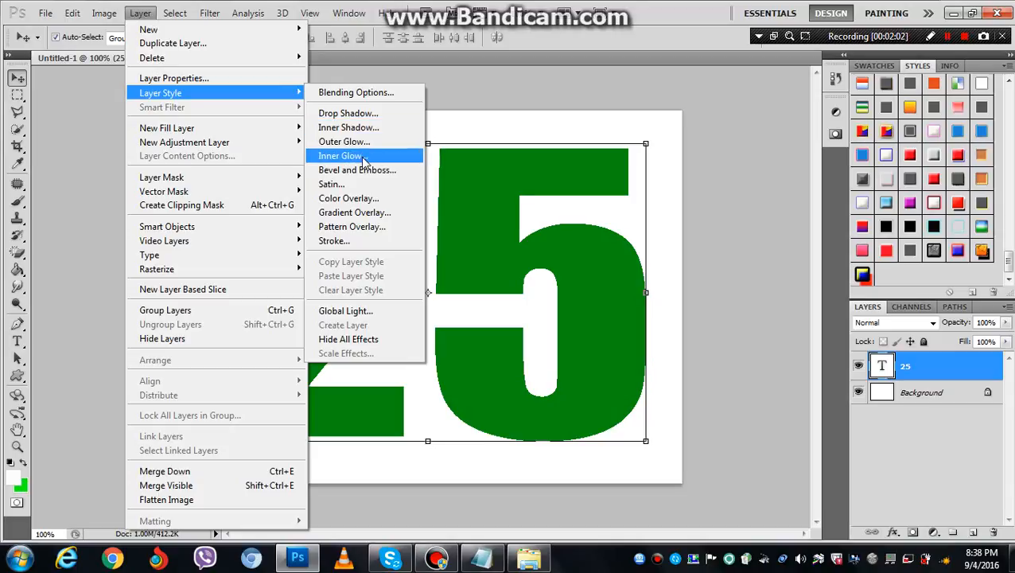
left_click(336, 239)
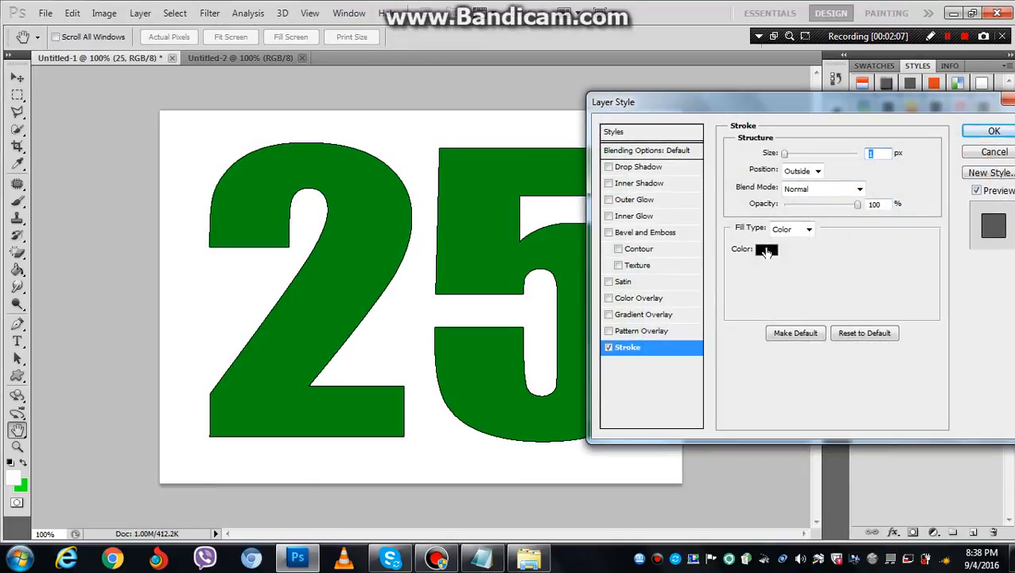
left_click(766, 249)
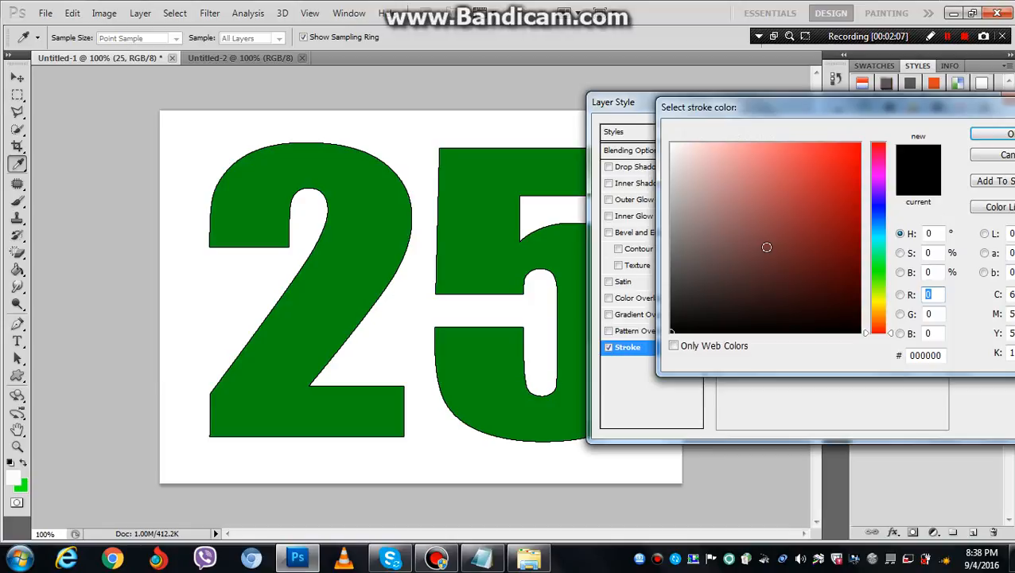
left_click(990, 135)
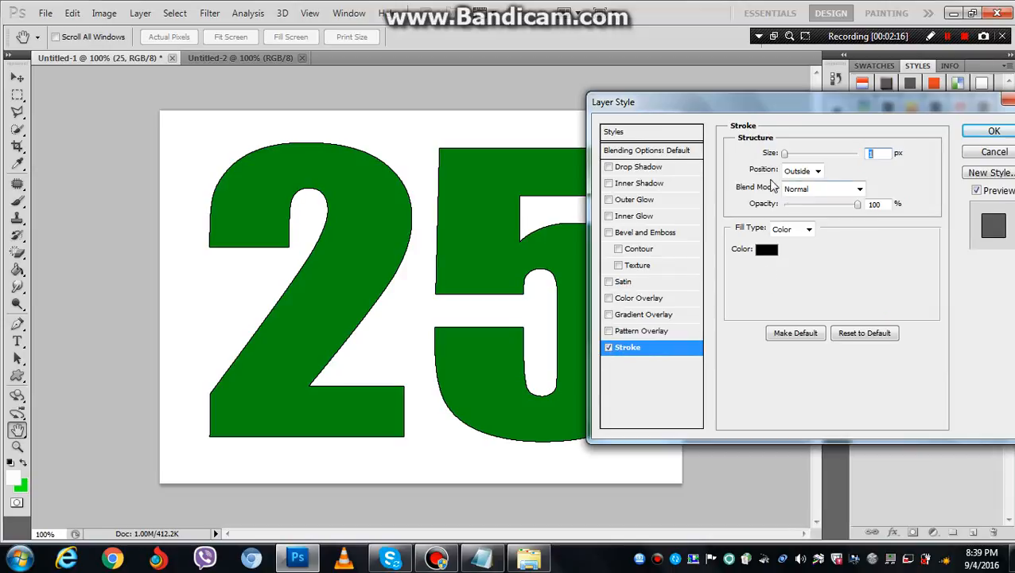
left_click_drag(784, 153, 789, 154)
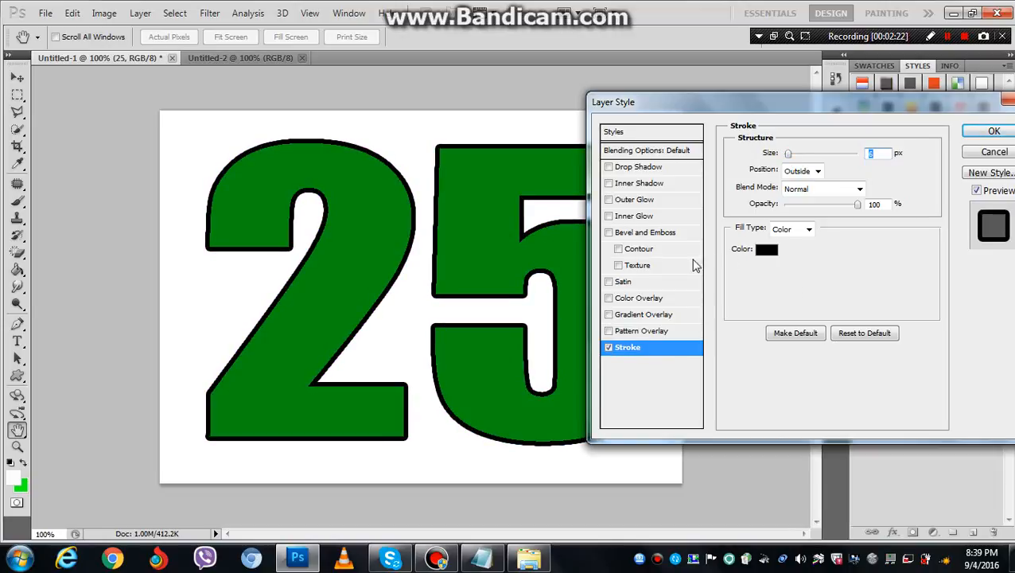
Set the stroke color of the "25" to dark gray 3d3b3b
left_click(766, 253)
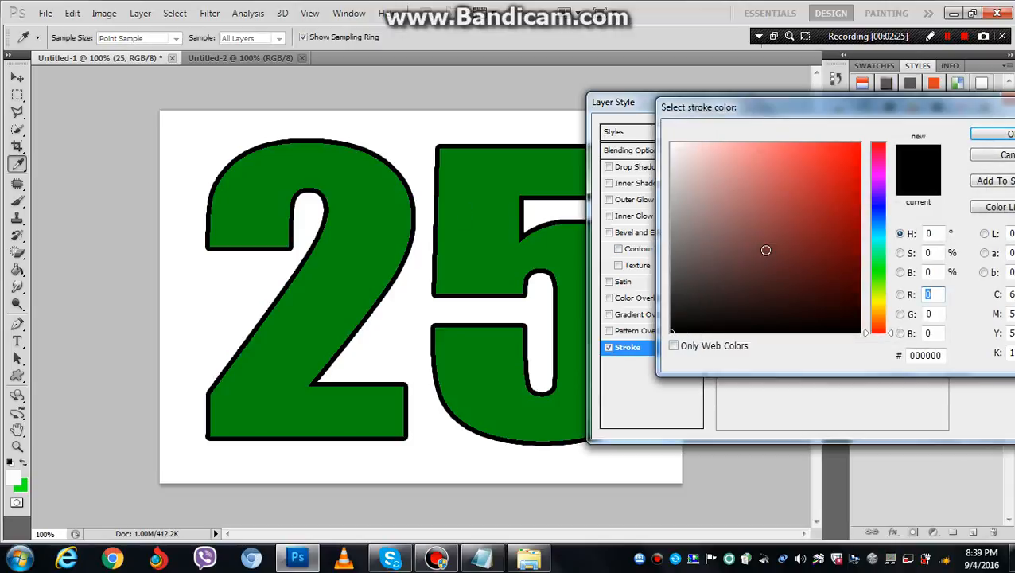
left_click(672, 282)
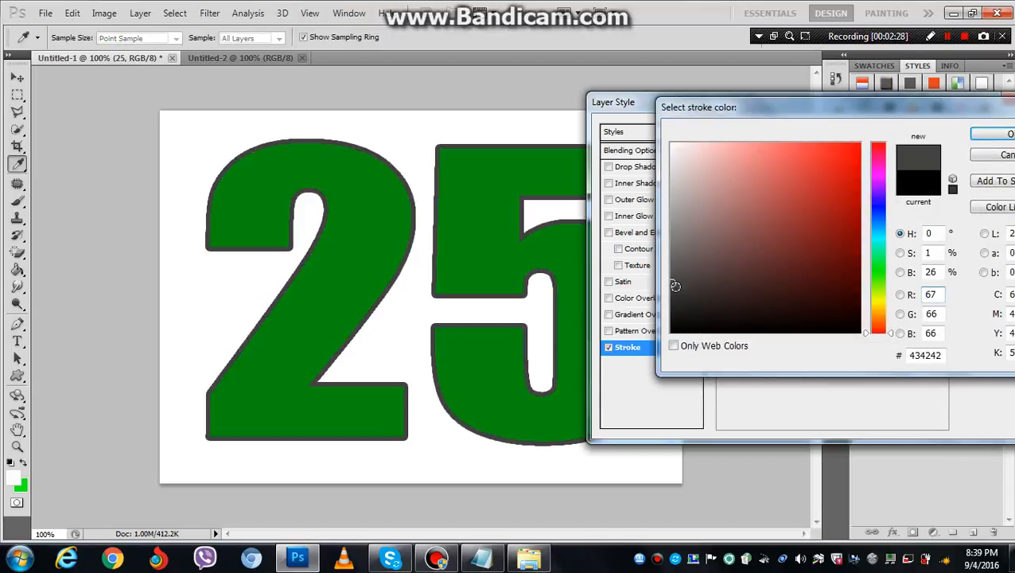
left_click(675, 287)
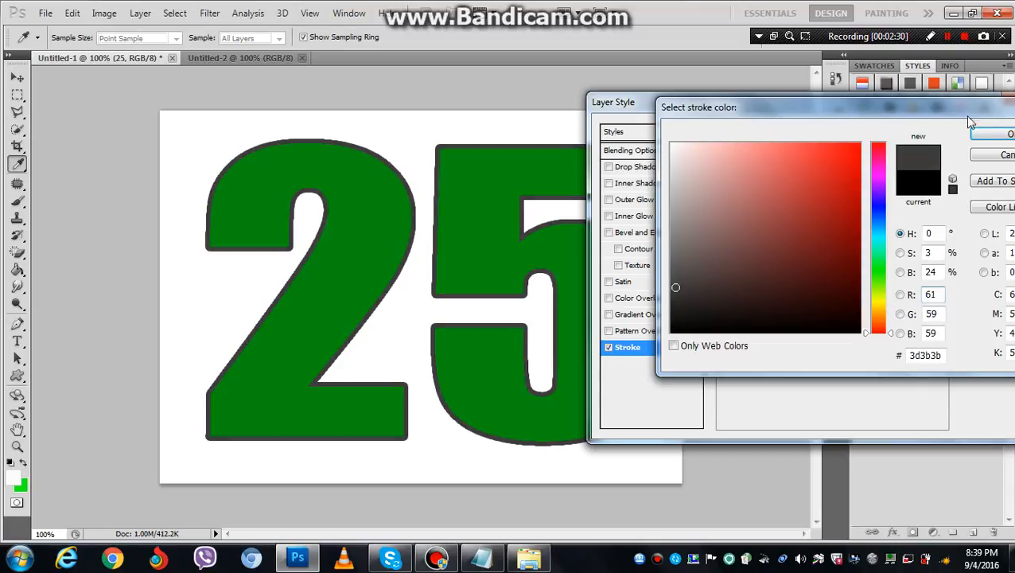
left_click(986, 136)
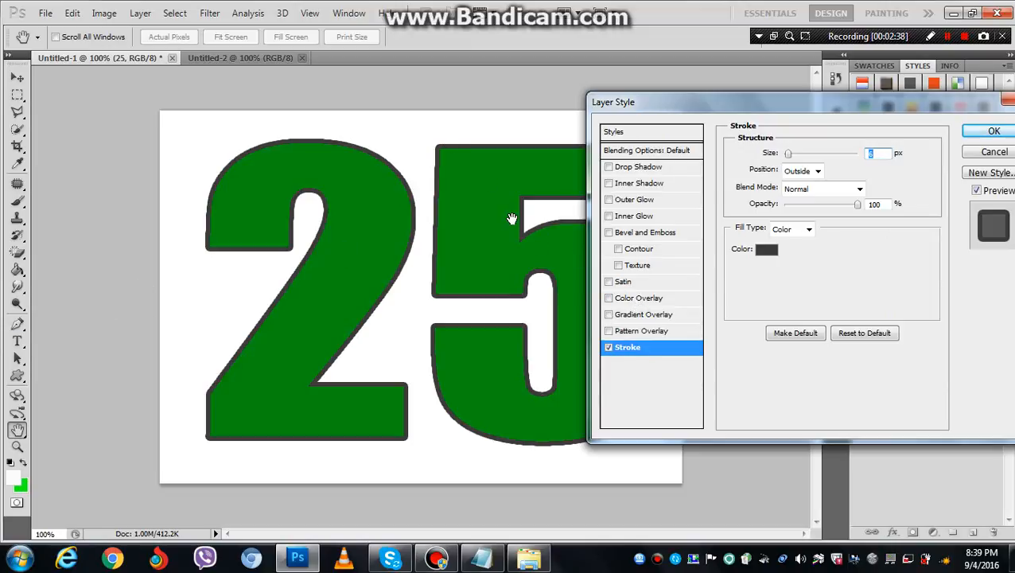
Add a Color Overlay to the "25" in near-black 070200
left_click(644, 298)
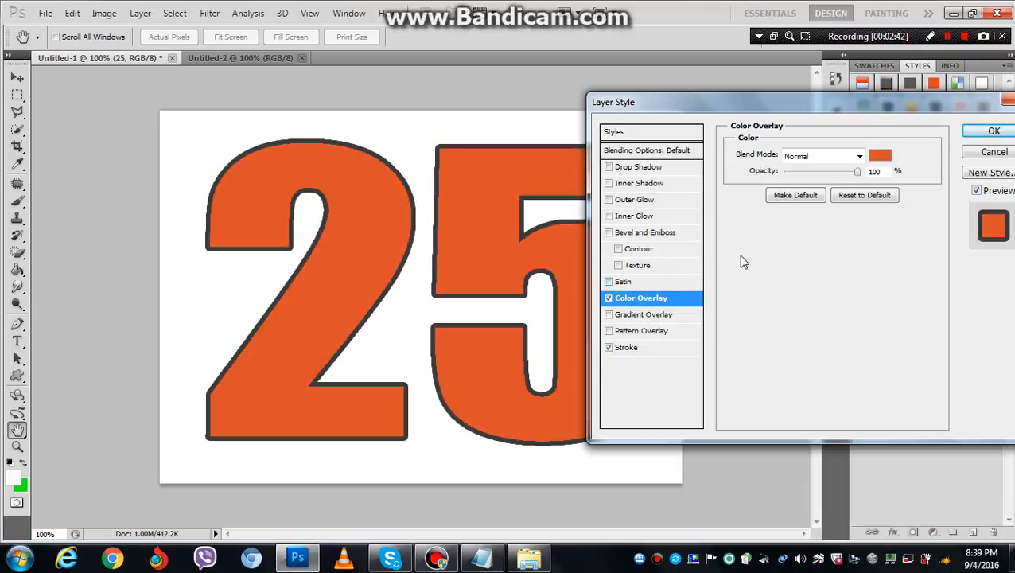
left_click(880, 157)
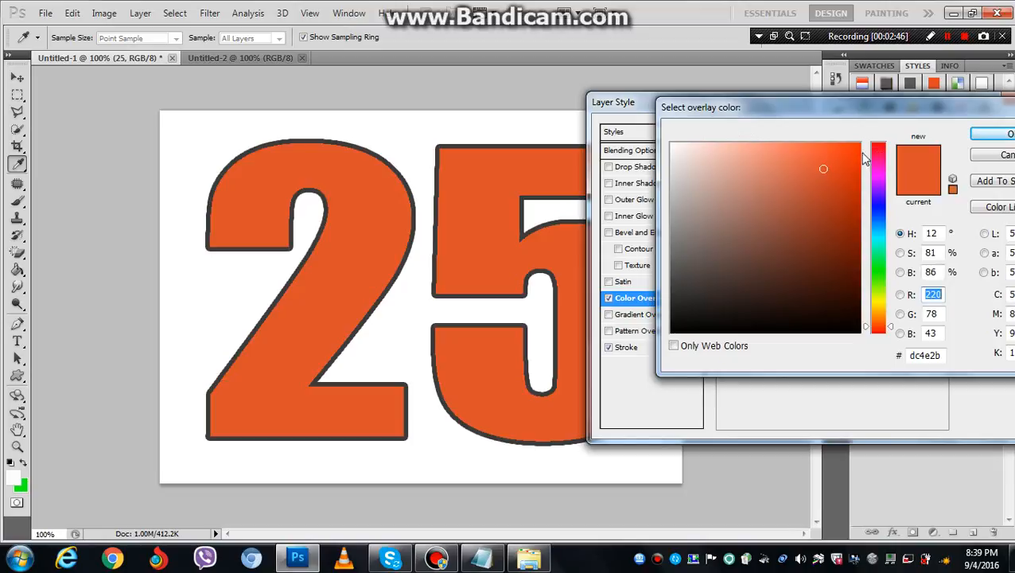
left_click(856, 146)
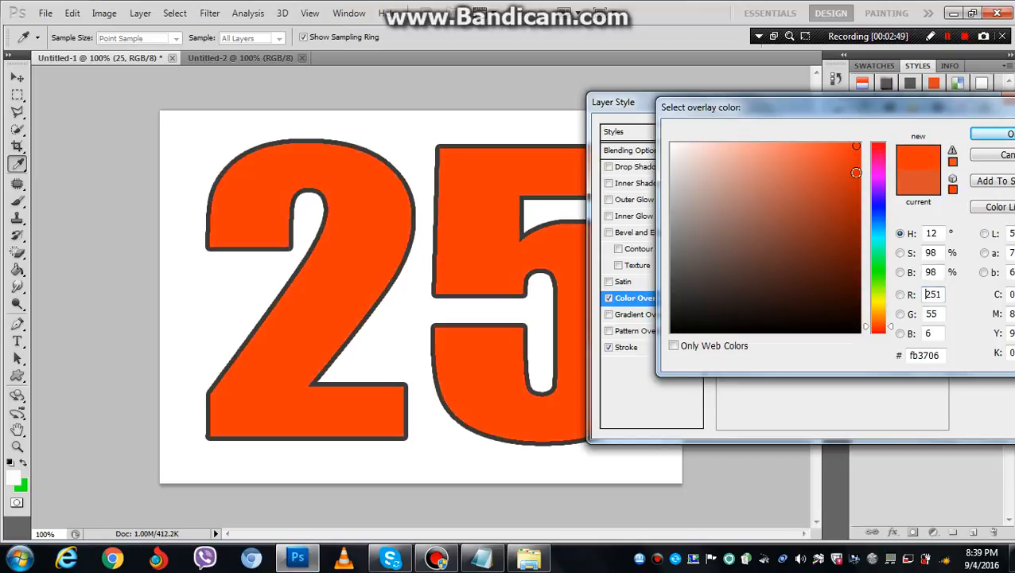
left_click(855, 327)
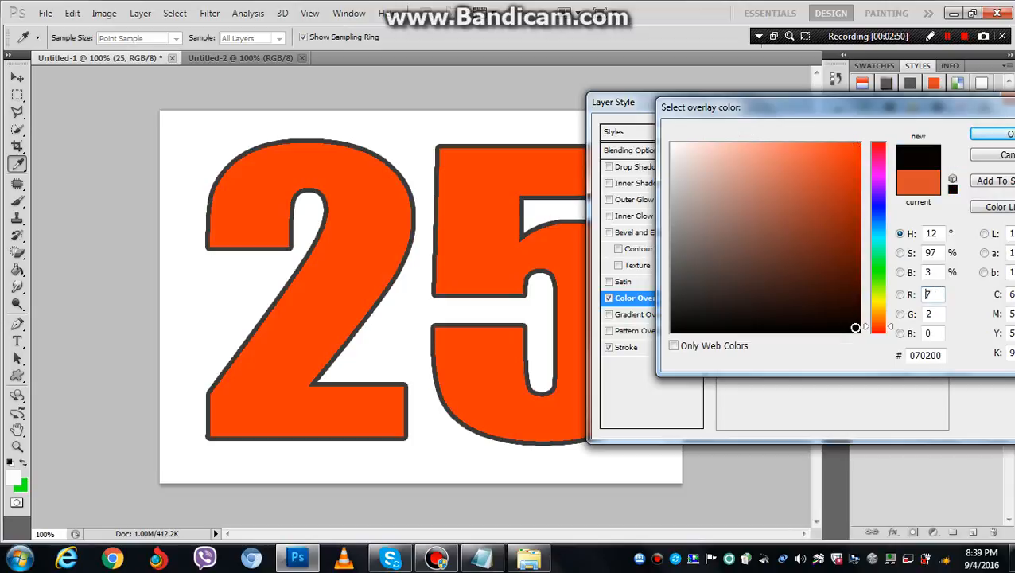
left_click(986, 137)
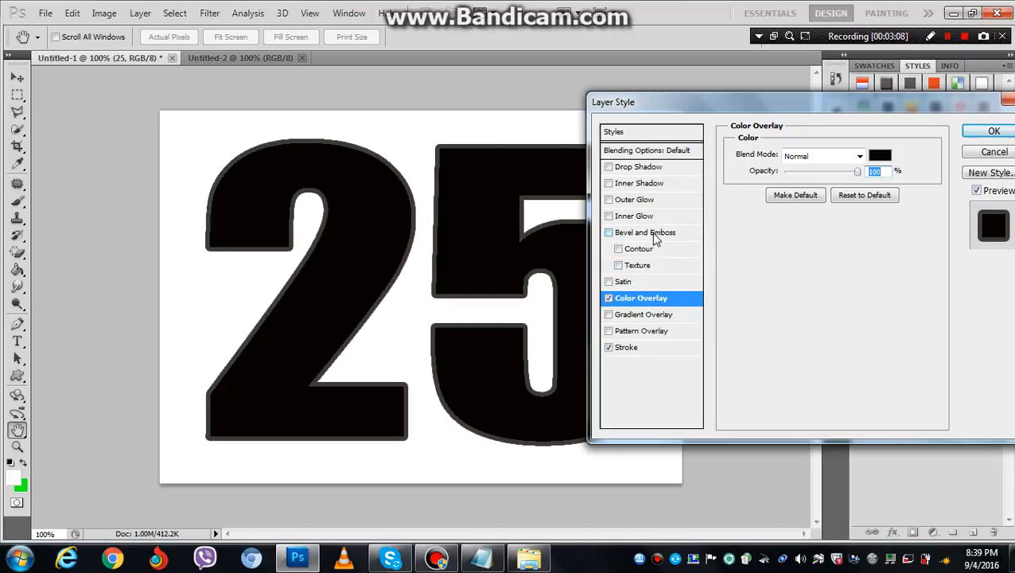
Add a Bevel and Emboss texture to the "25" using the purple speckled rock pattern
left_click(637, 266)
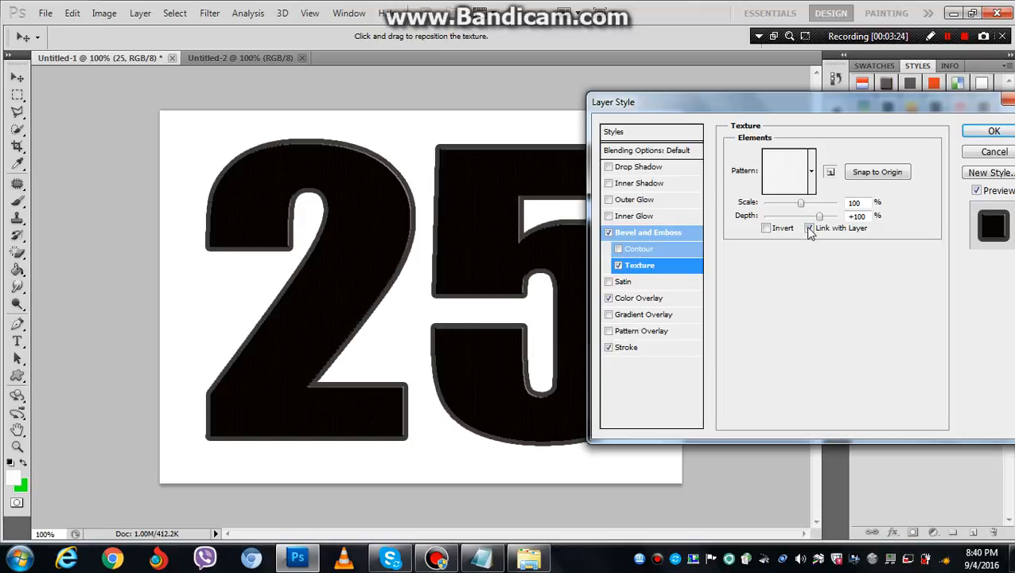
left_click(812, 183)
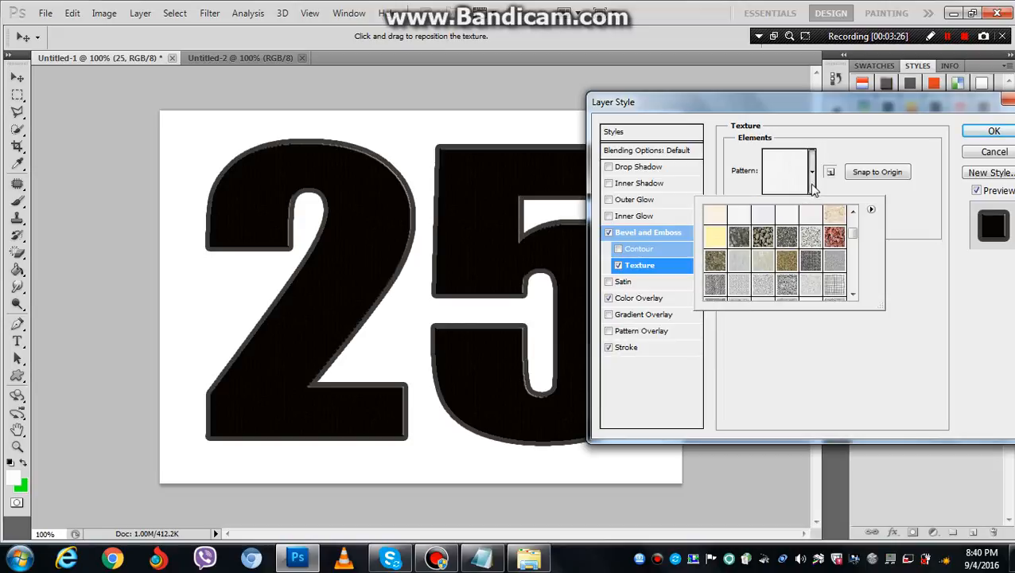
left_click(762, 237)
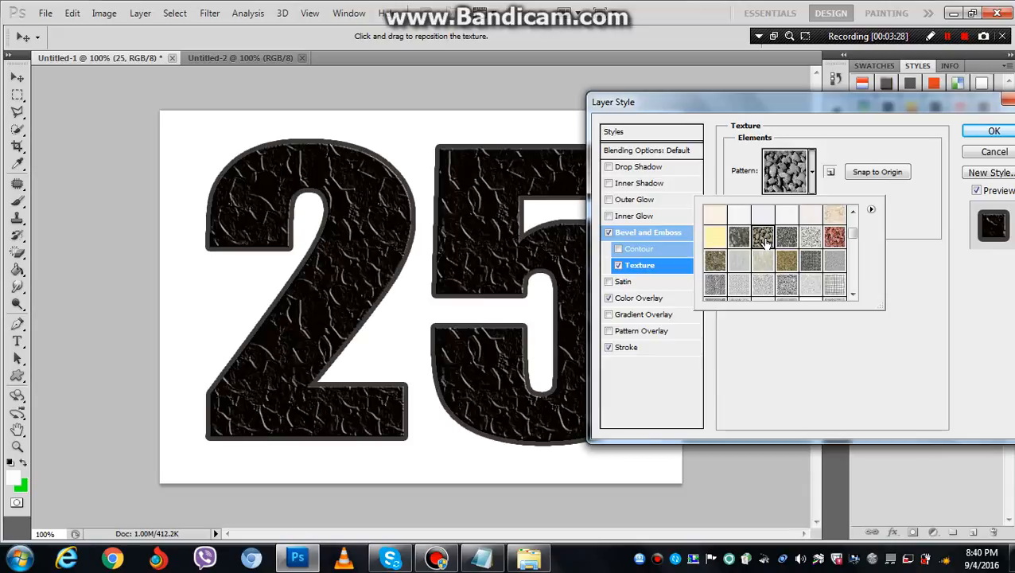
left_click(746, 242)
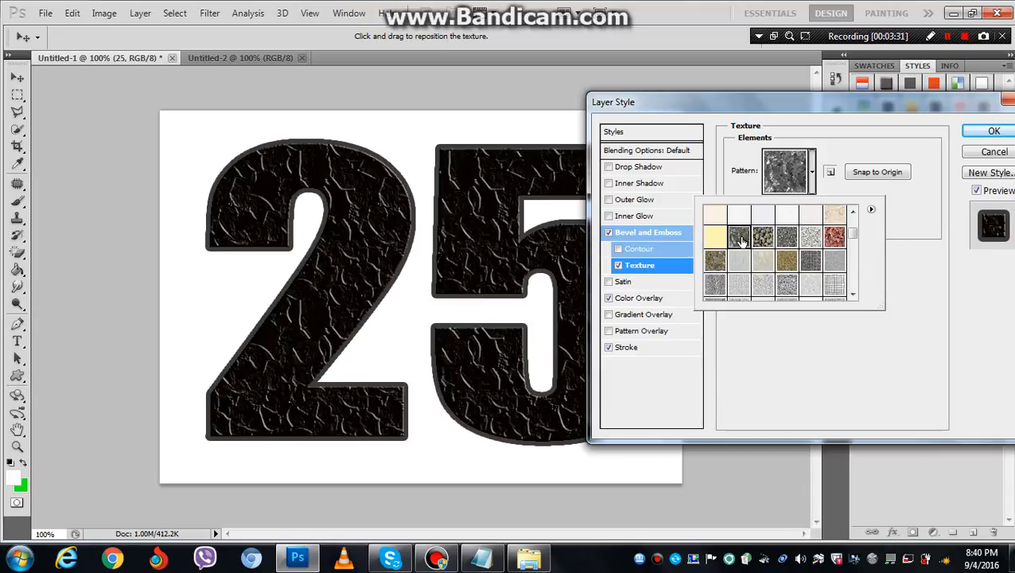
left_click(714, 262)
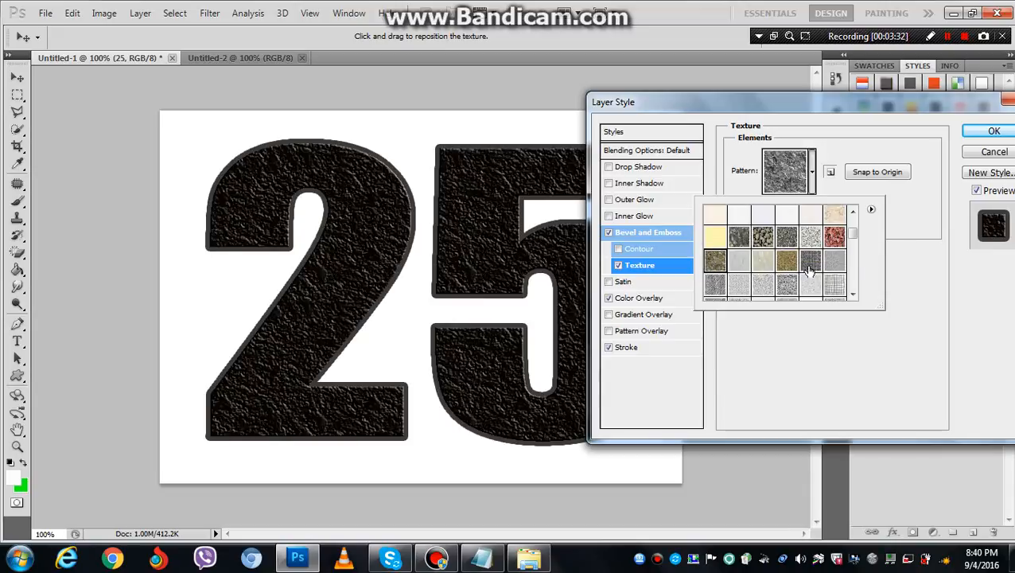
left_click_drag(853, 233, 854, 256)
left_click(835, 282)
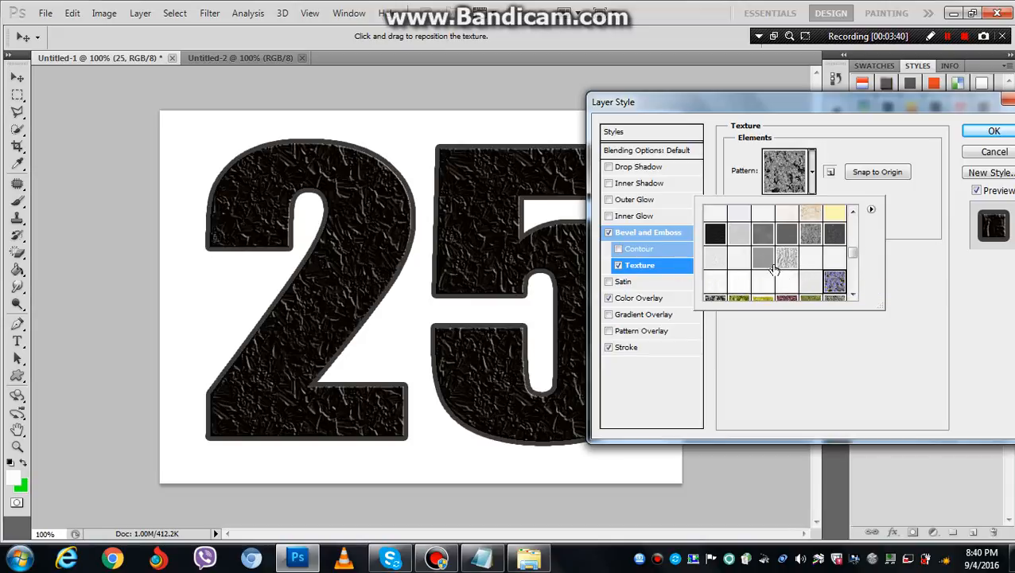
left_click(908, 270)
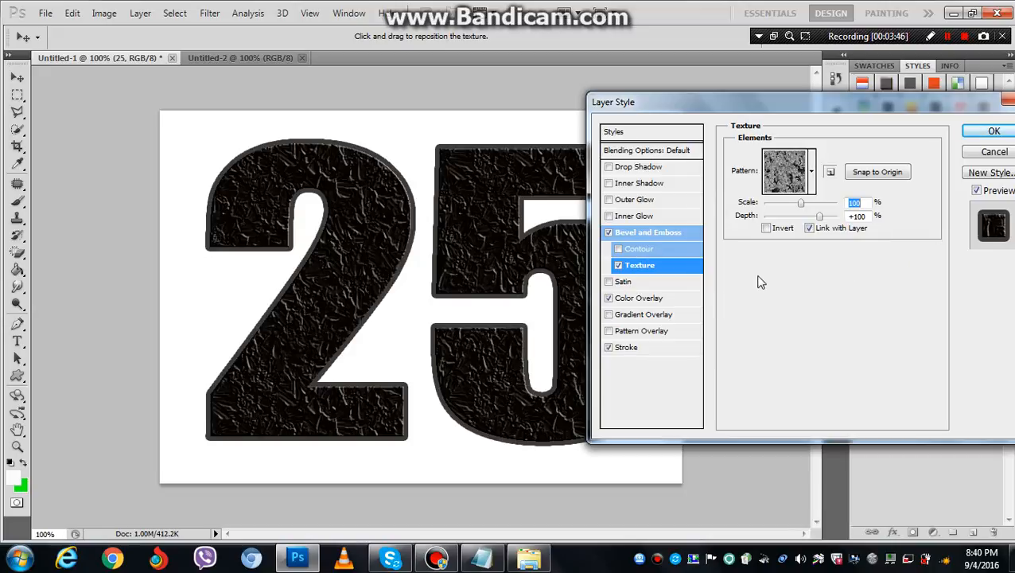
Set the Bevel and Emboss size of the "25" to 13 px
left_click(636, 233)
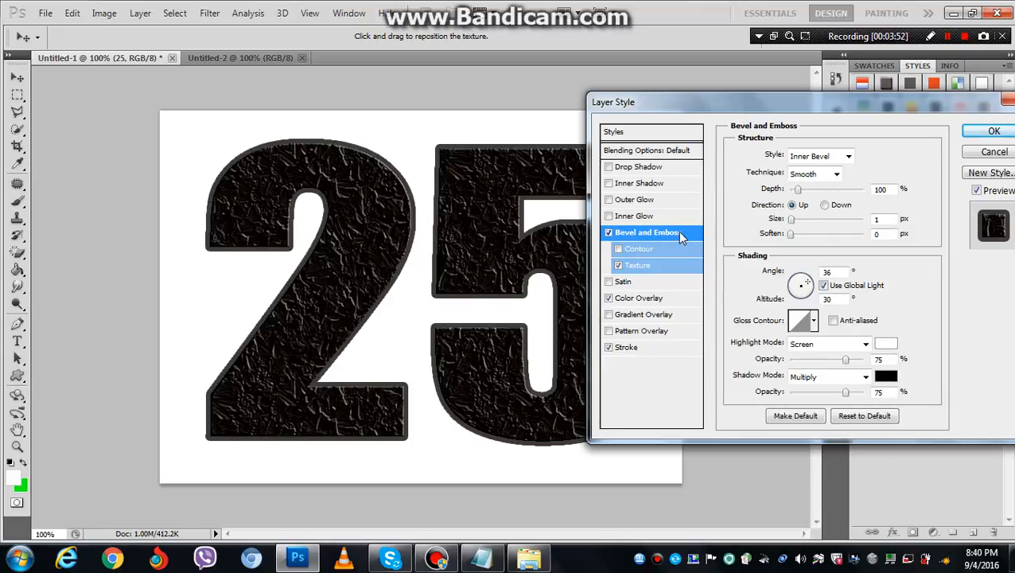
left_click_drag(791, 219, 792, 240)
left_click(792, 235)
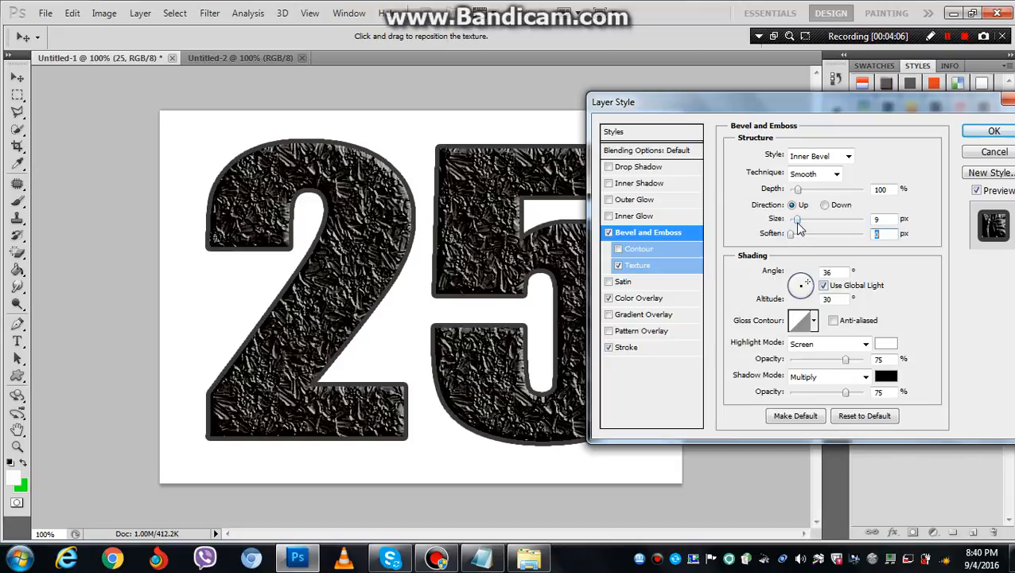
mouse_move(797, 221)
left_mouse_down()
mouse_move(790, 228)
mouse_move(801, 229)
left_mouse_up()
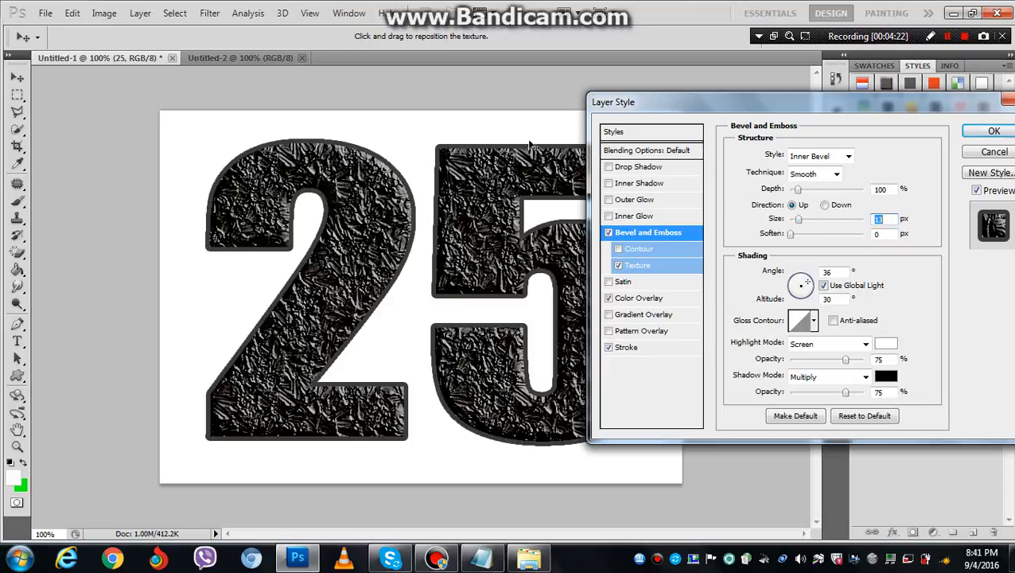
Add an Outer Glow to the "25" with 100% opacity and Normal blend mode
left_click(634, 203)
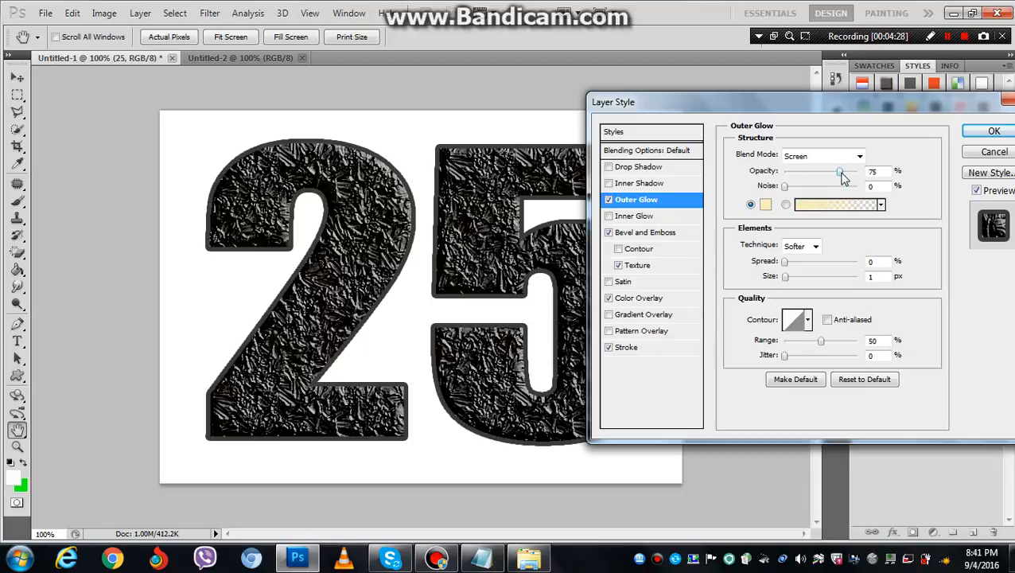
left_click_drag(842, 176, 863, 176)
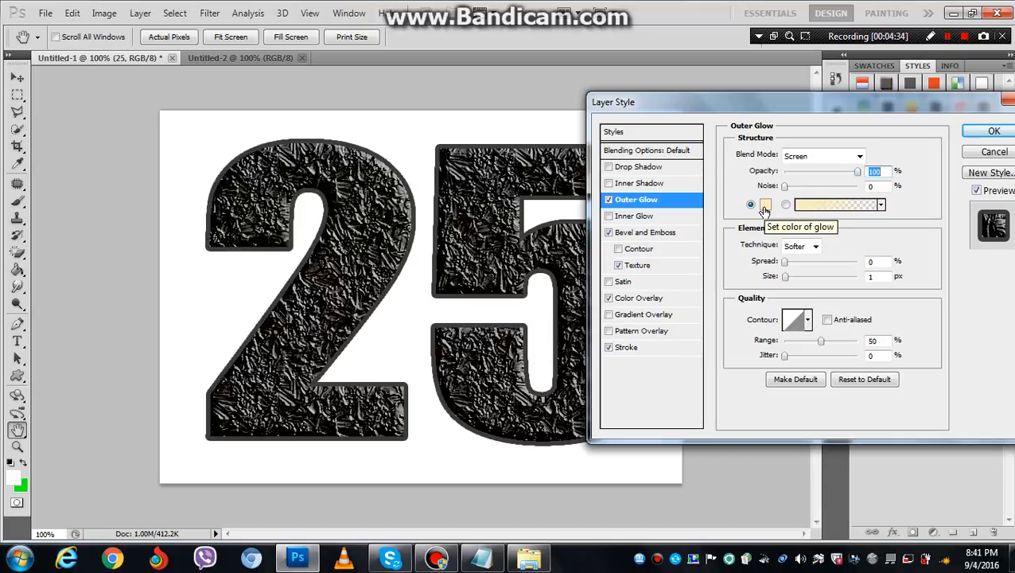
left_click(859, 159)
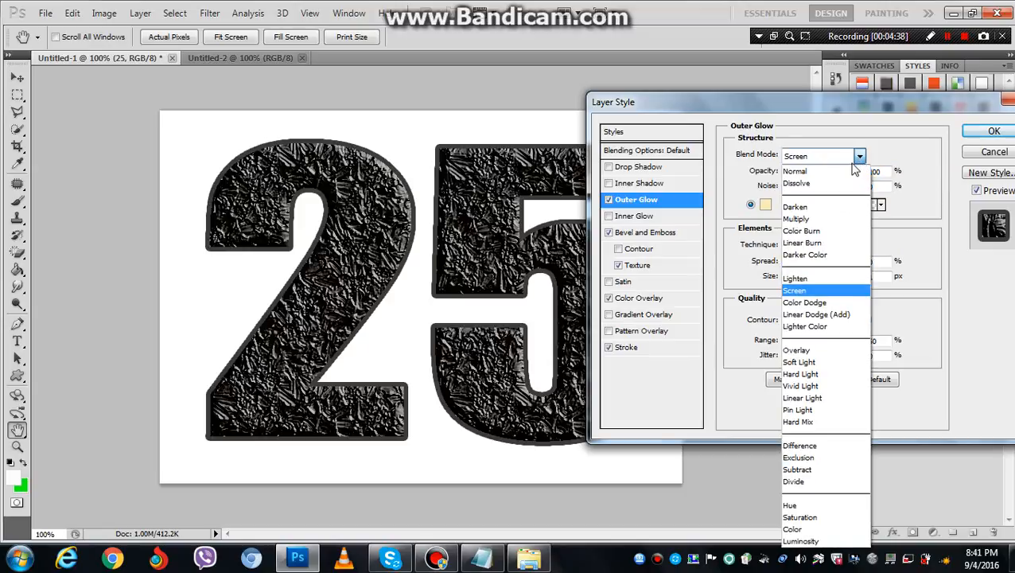
left_click(848, 170)
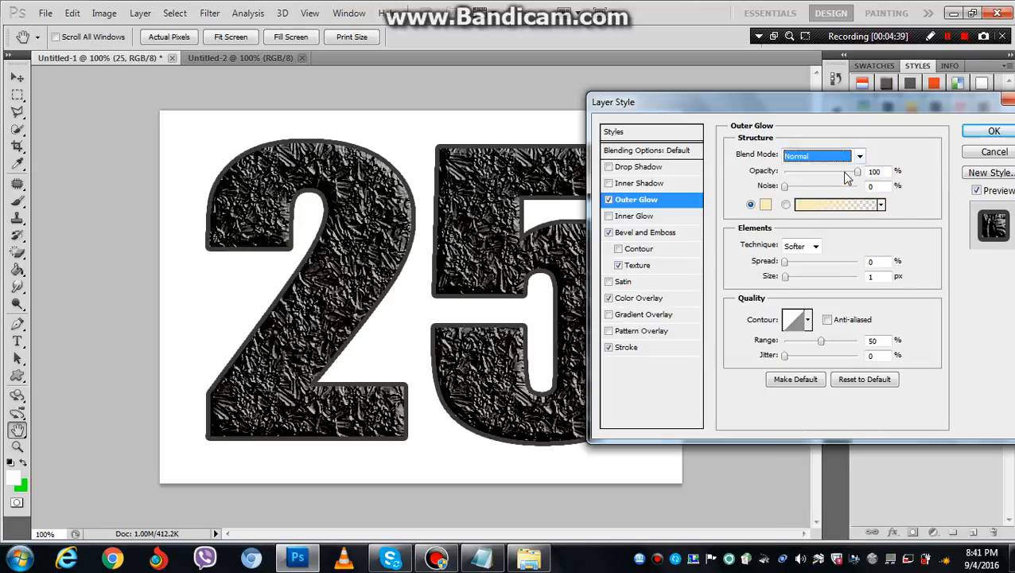
Set the outer glow color to bright red fa0528
left_click(765, 206)
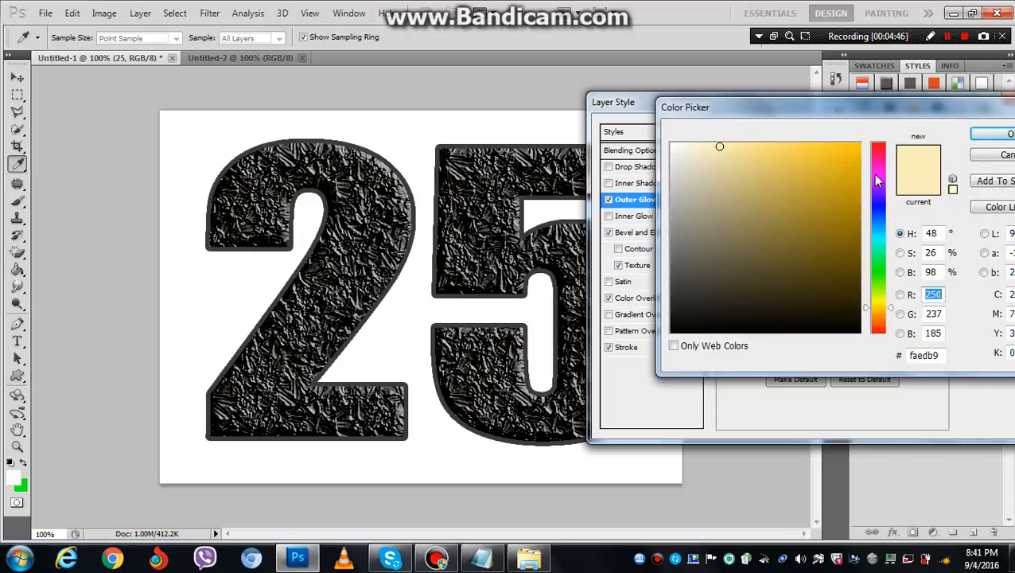
left_click(877, 147)
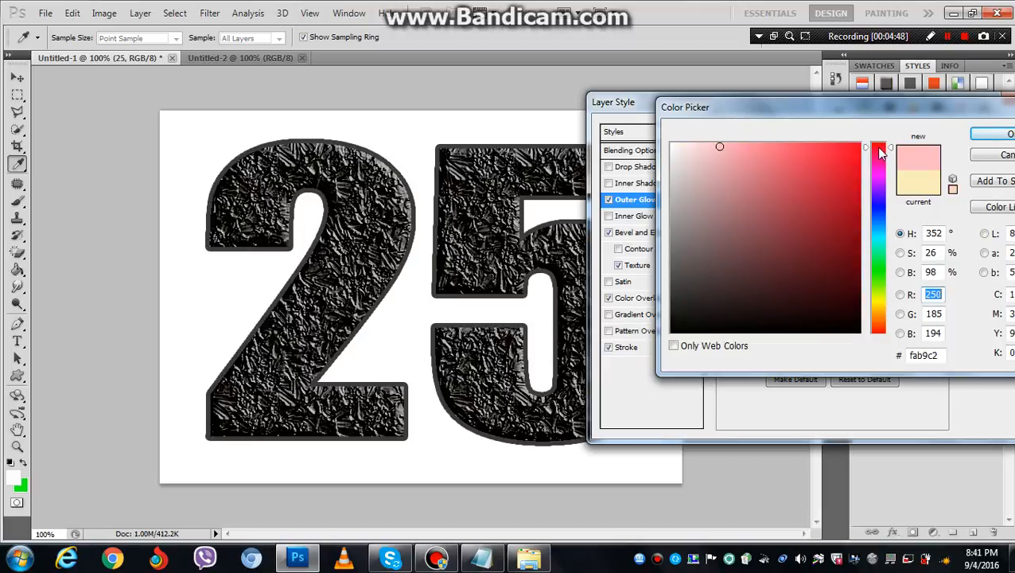
left_click(857, 146)
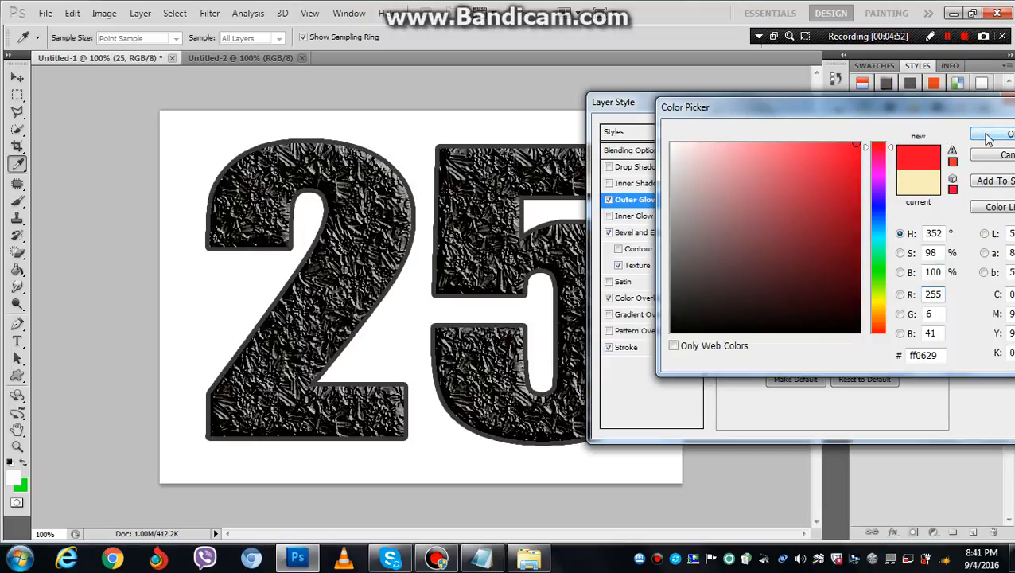
left_click(863, 147)
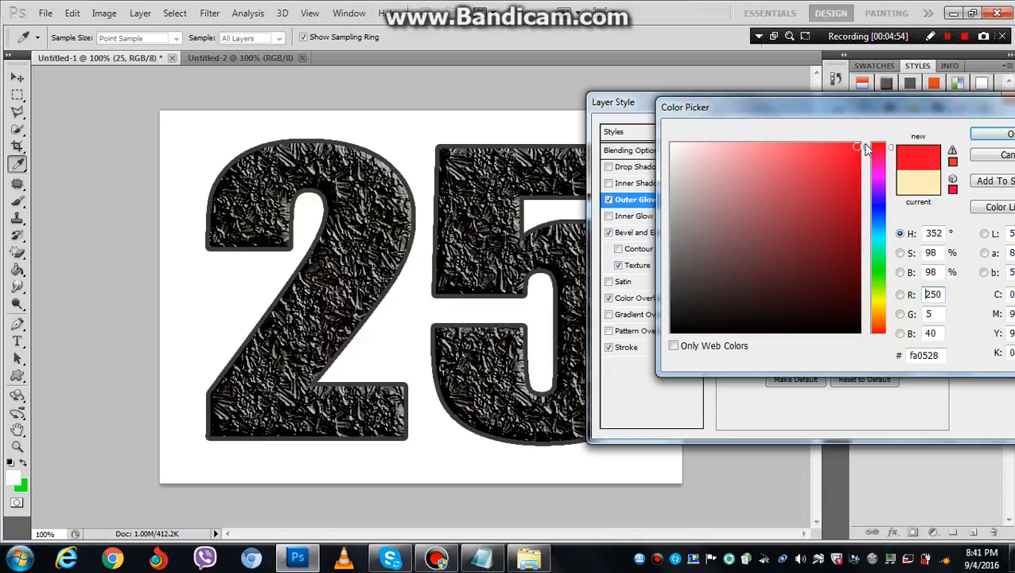
left_click(987, 137)
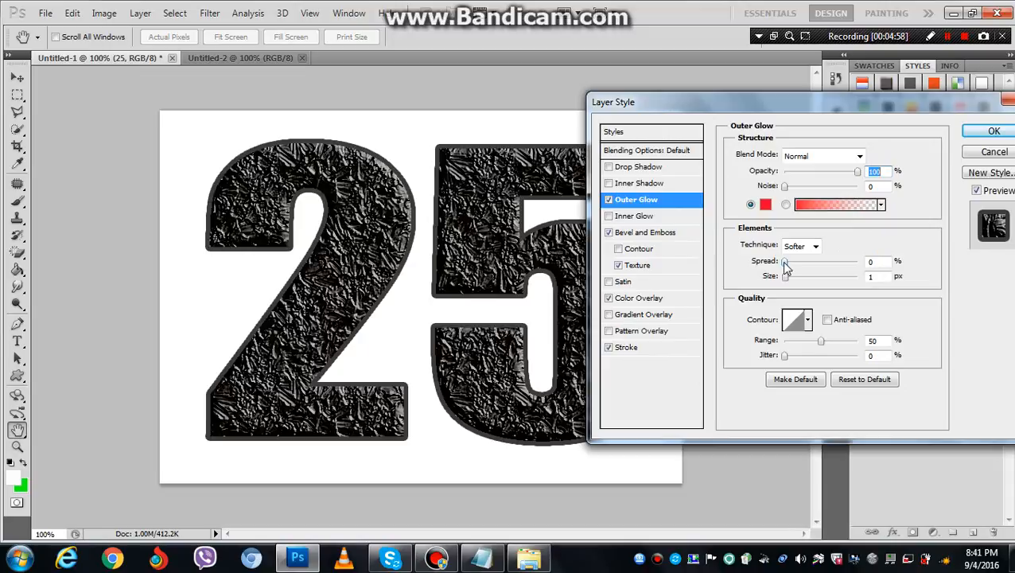
Set the outer glow's spread to 16% and its size to 38 px
left_click_drag(784, 265, 792, 268)
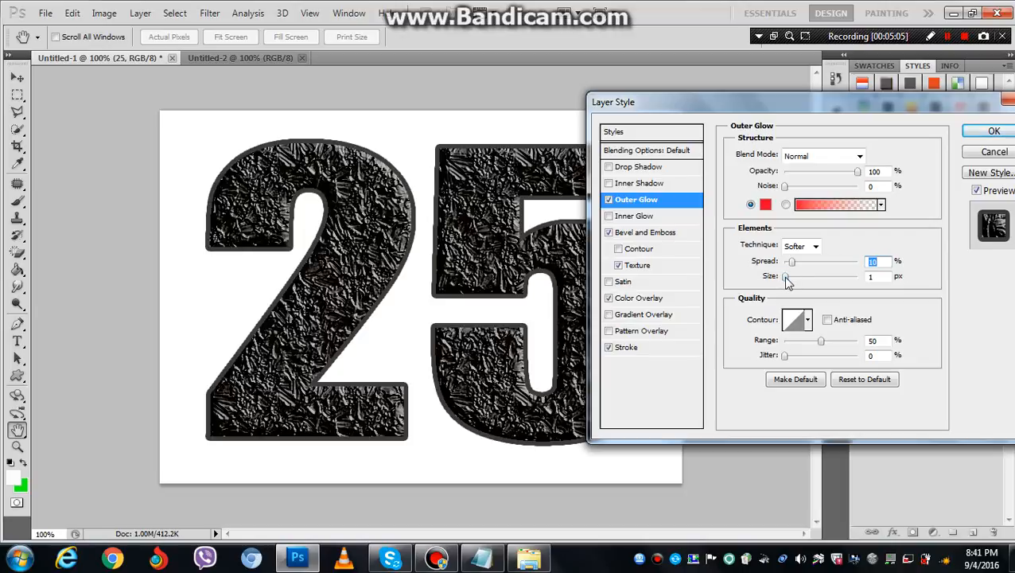
left_click_drag(786, 282, 792, 279)
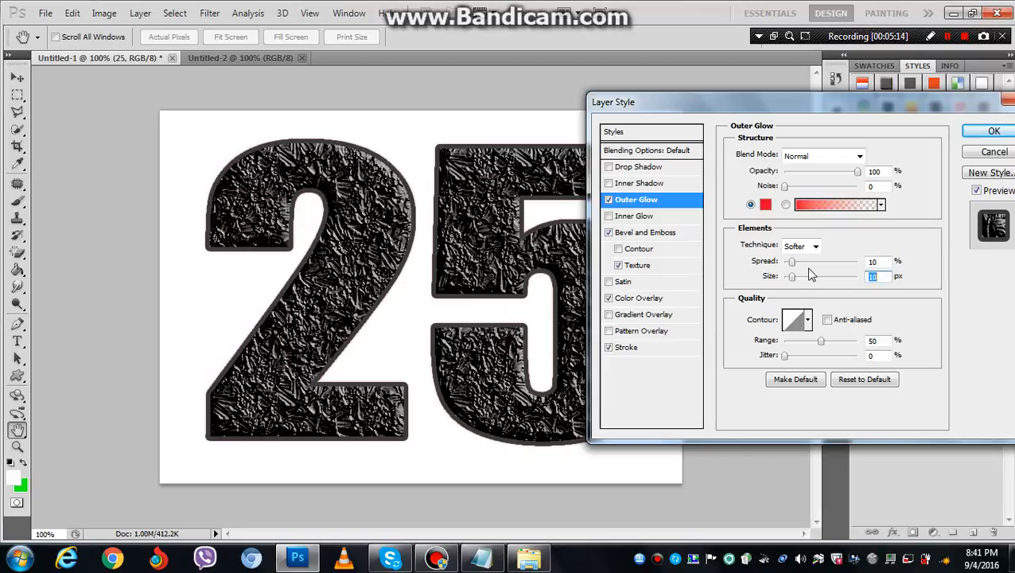
mouse_move(792, 262)
left_mouse_down()
mouse_move(802, 262)
mouse_move(799, 277)
left_mouse_up()
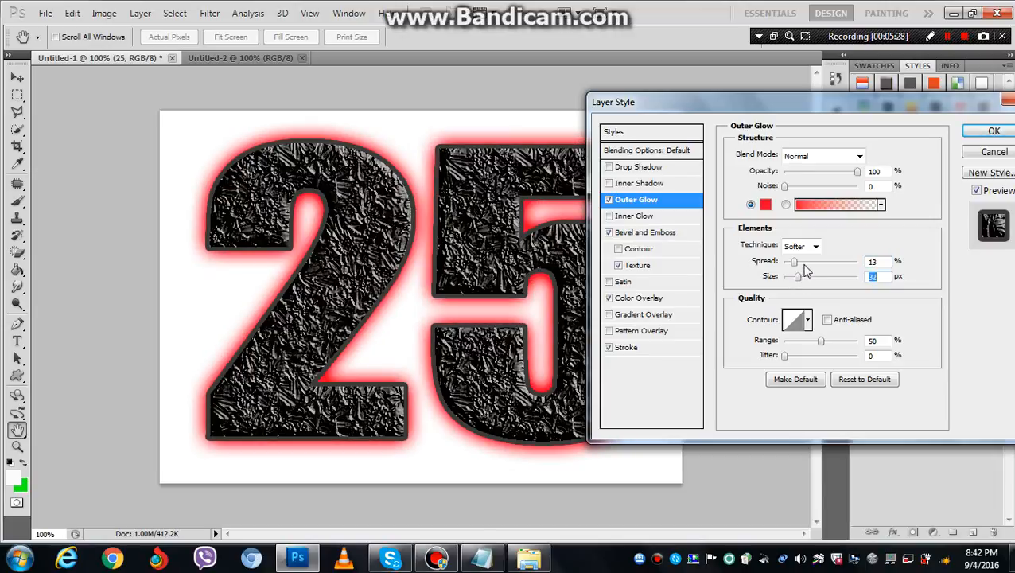
left_click_drag(794, 264, 799, 267)
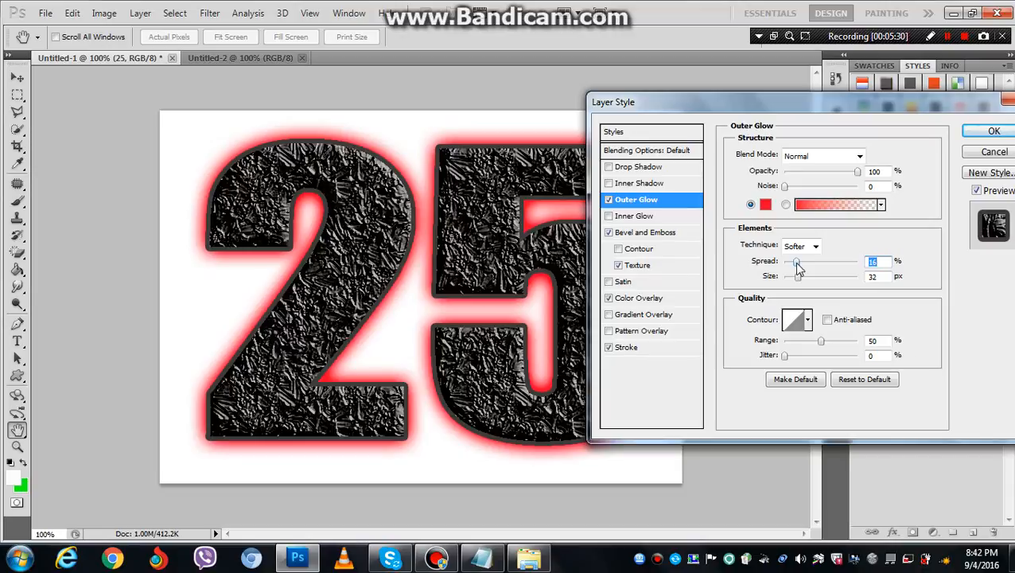
left_click_drag(798, 277, 802, 284)
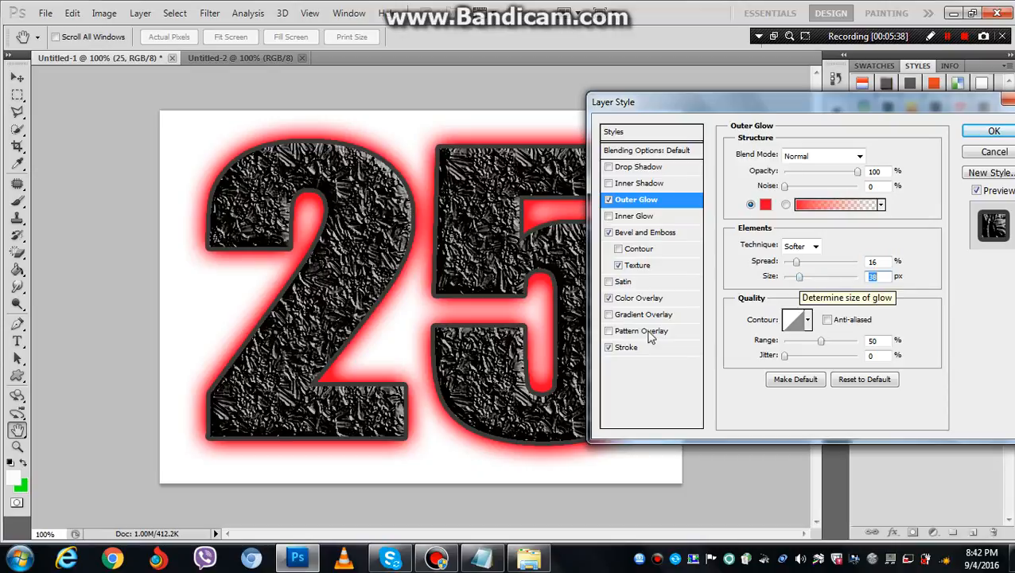
Change the stroke color of the "25" to bright green 11f506
left_click(628, 348)
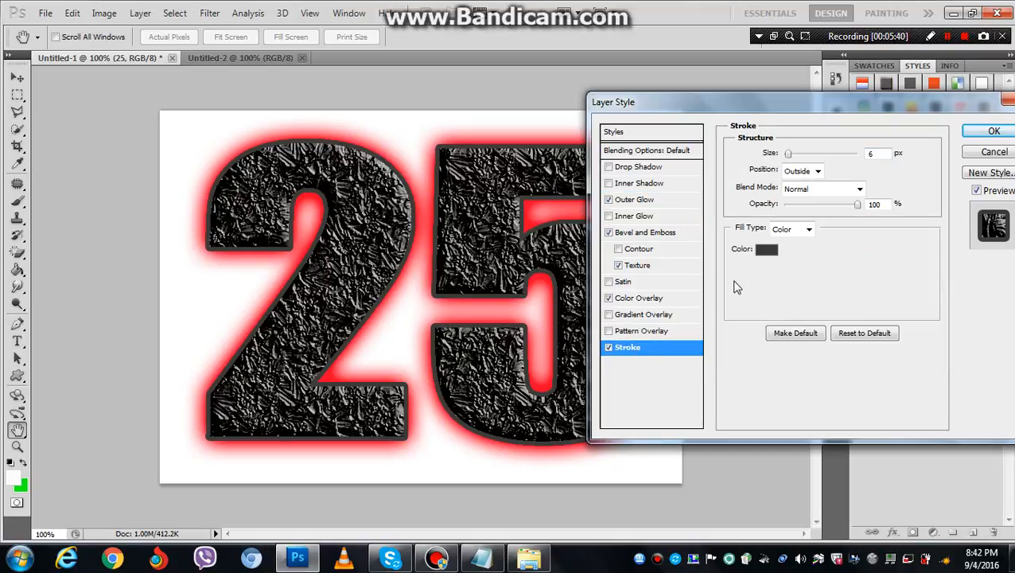
left_click(766, 251)
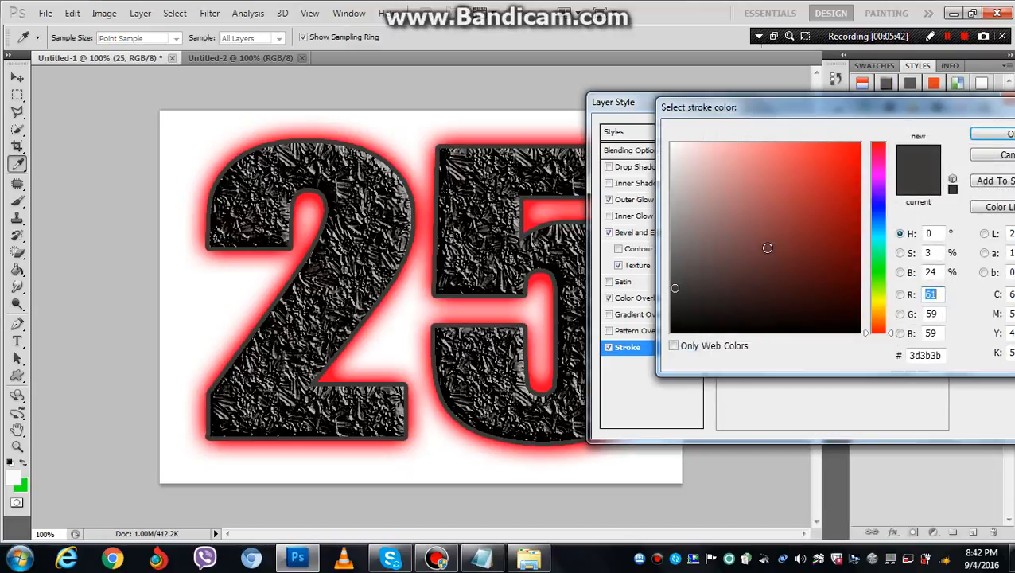
left_click(672, 145)
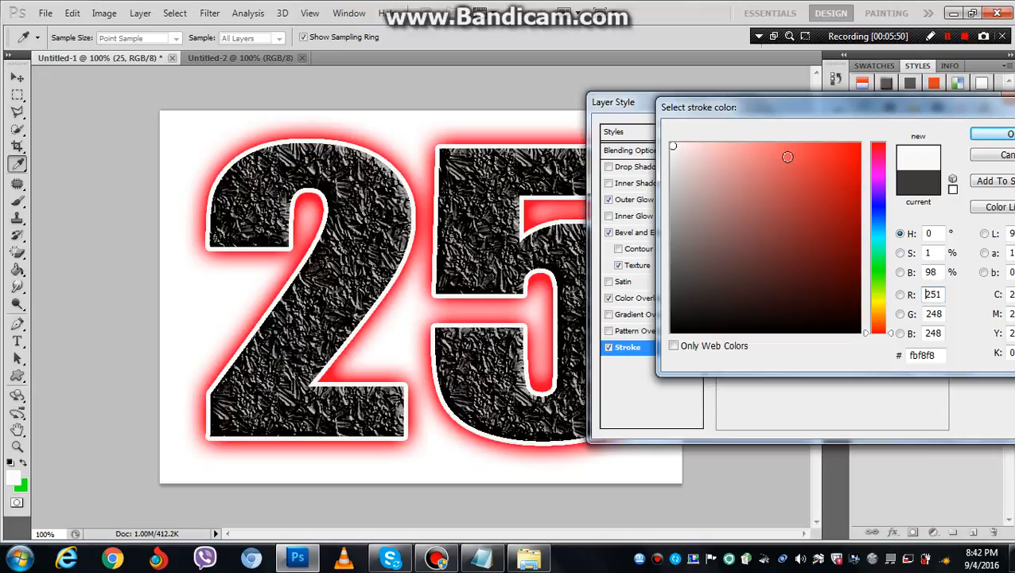
left_click(878, 237)
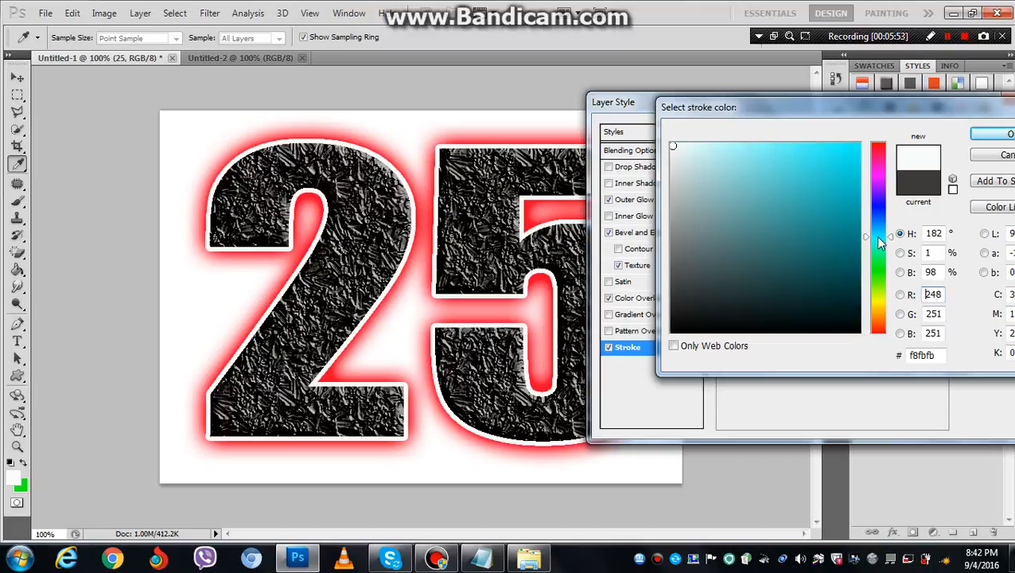
left_click(855, 150)
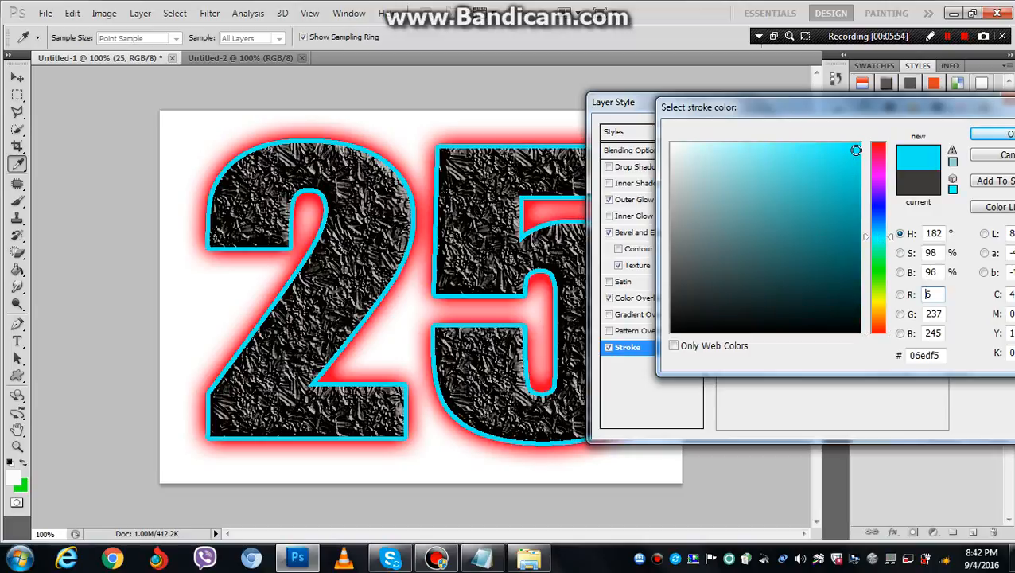
left_click(878, 208)
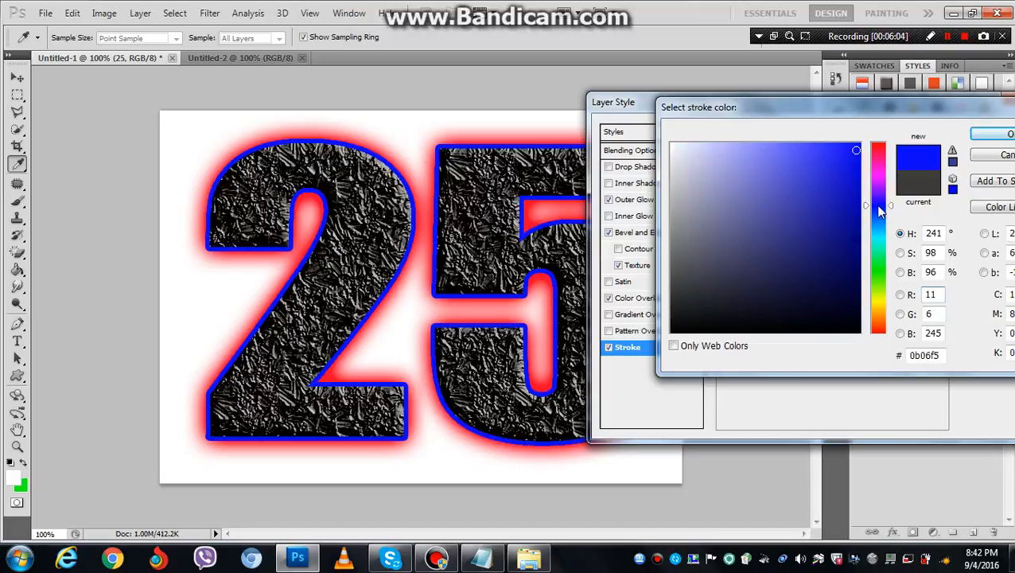
left_click(880, 273)
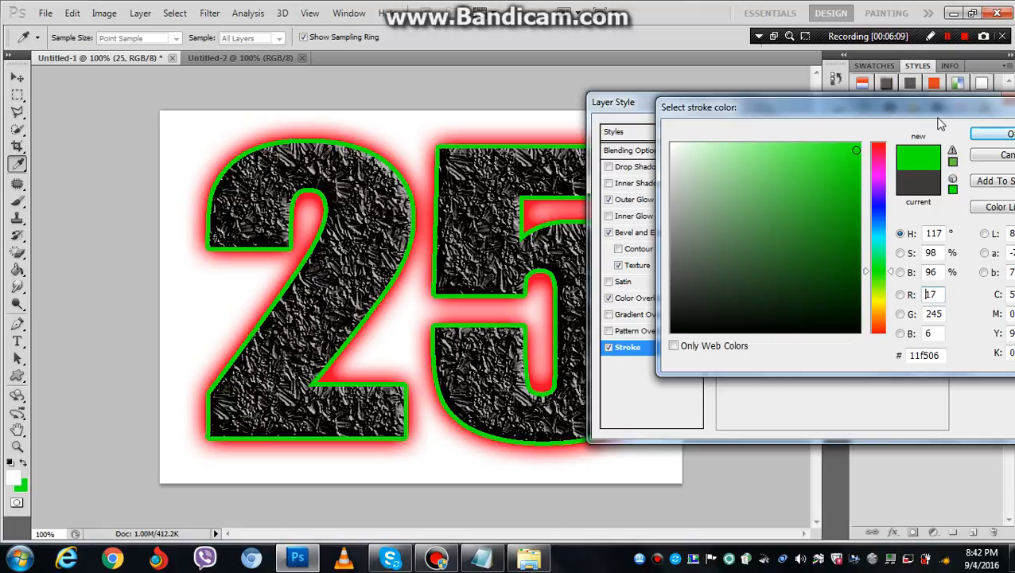
left_click(984, 139)
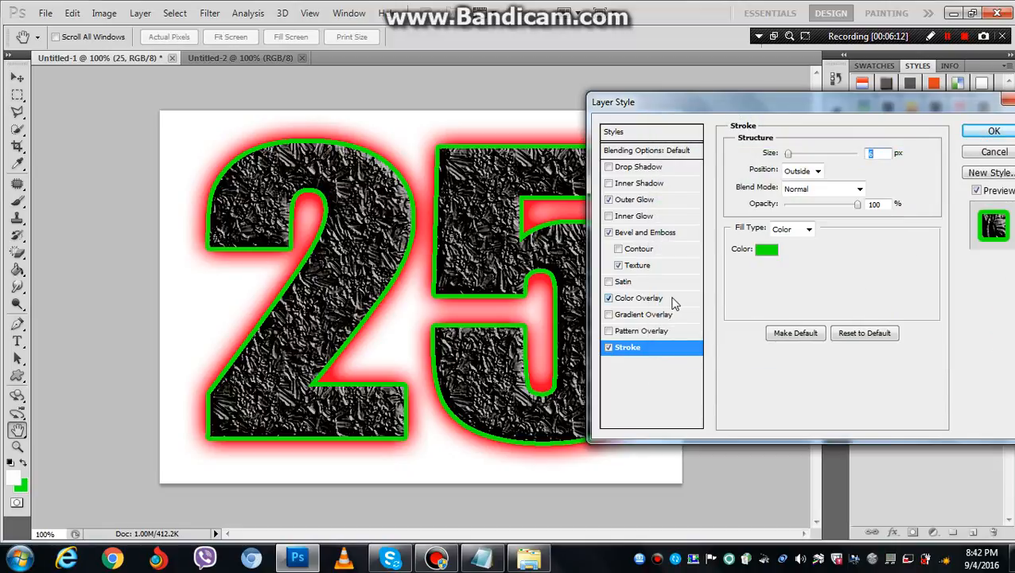
Save the effects of the "25" as a new reusable style with layer effects included, and finish editing its layer style
left_click_drag(652, 102, 784, 123)
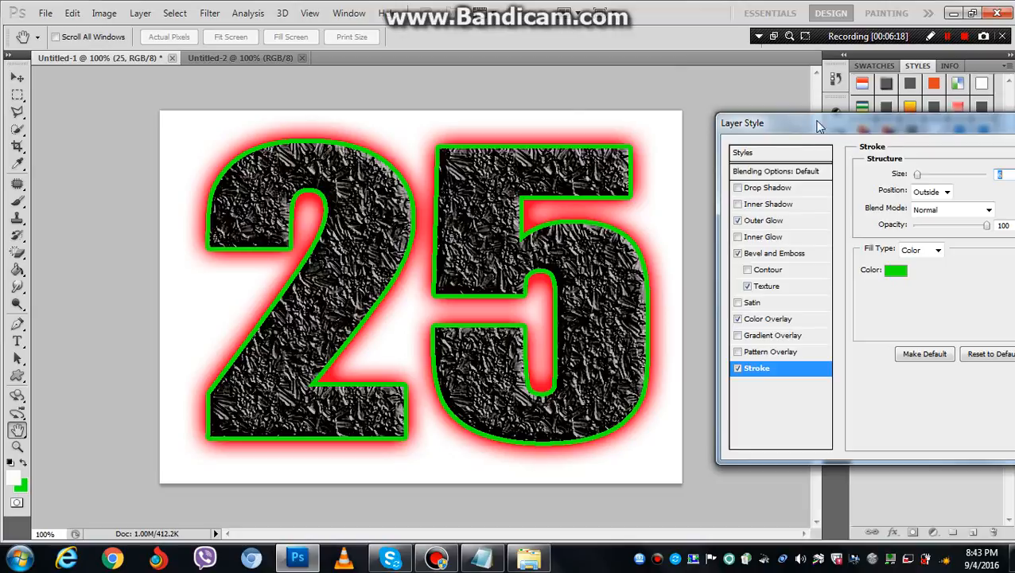
left_click_drag(819, 125, 620, 122)
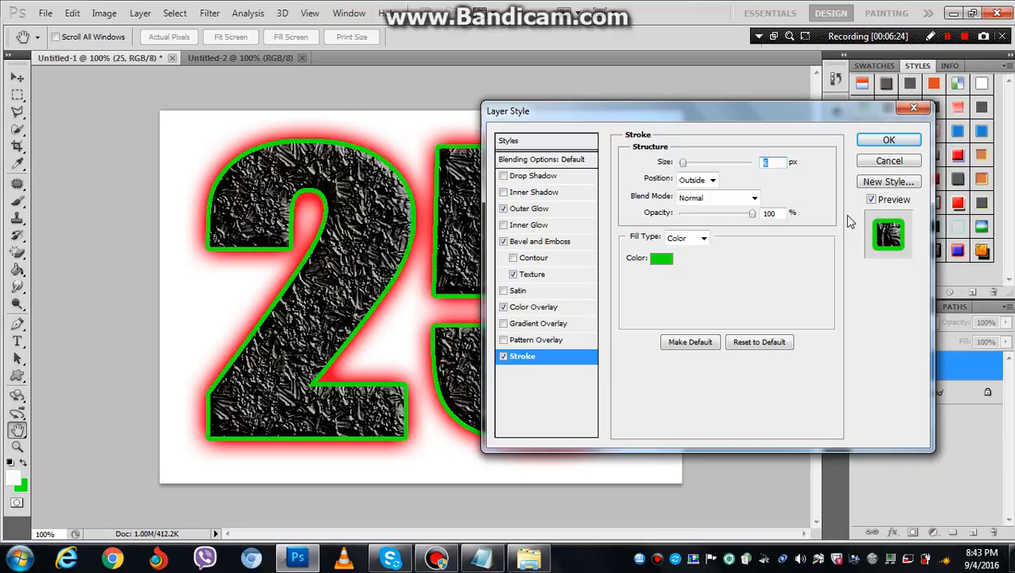
left_click(878, 182)
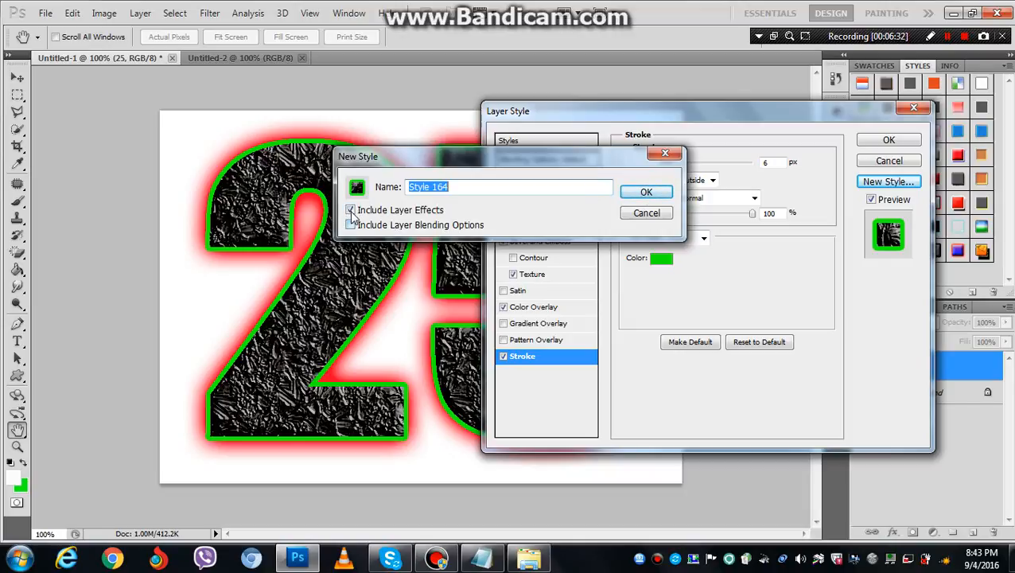
left_click(645, 195)
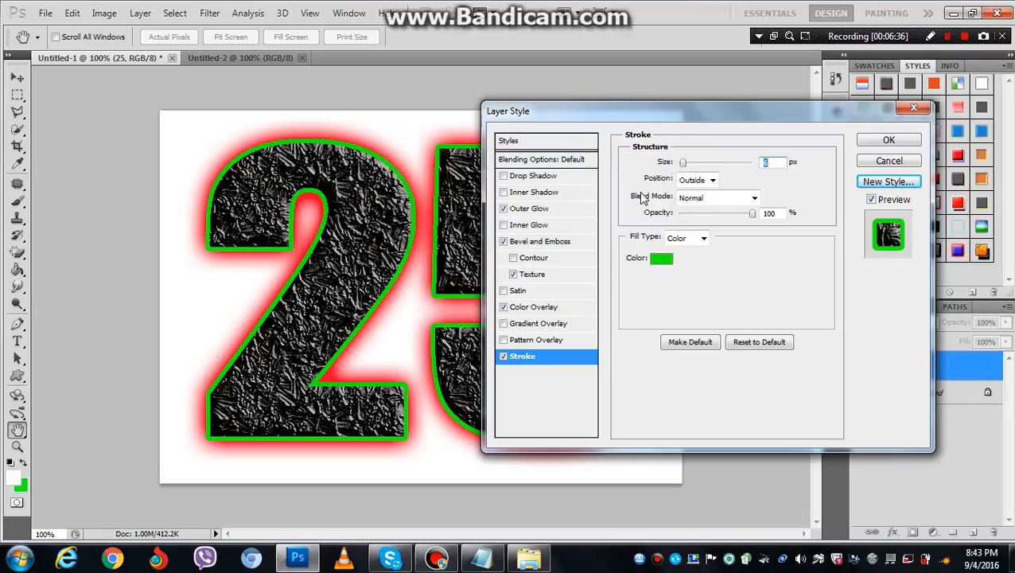
left_click(888, 141)
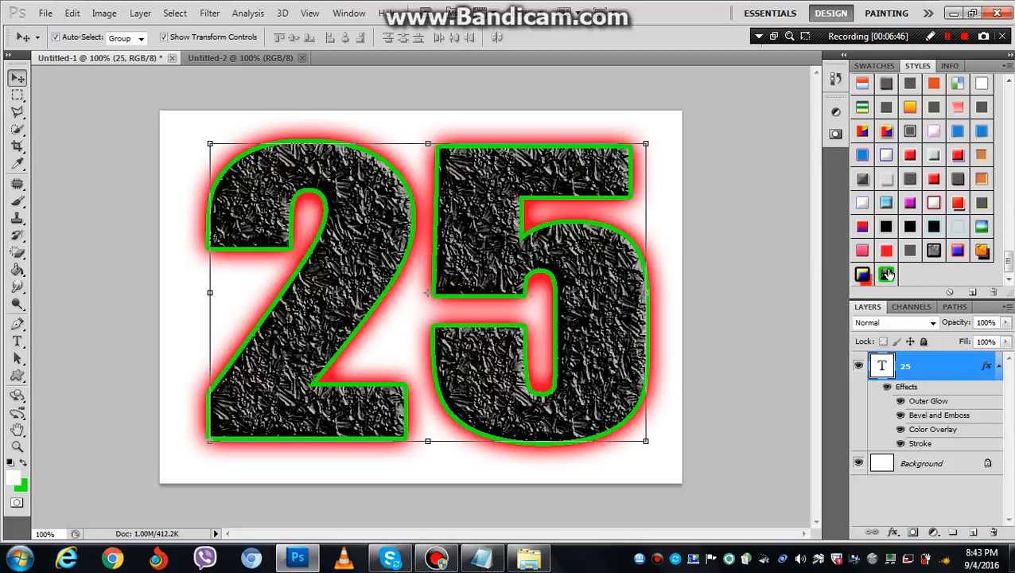
Scale the "25" down to about 52% width and 35% height, and place it in the upper right of the canvas
left_click(645, 441)
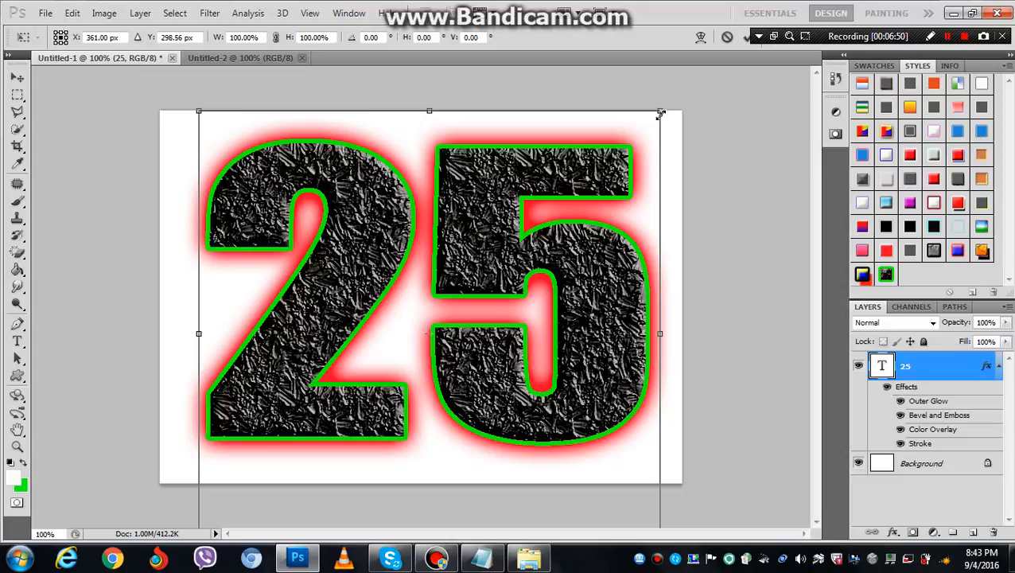
left_click_drag(660, 111, 437, 401)
left_click_drag(353, 455, 561, 177)
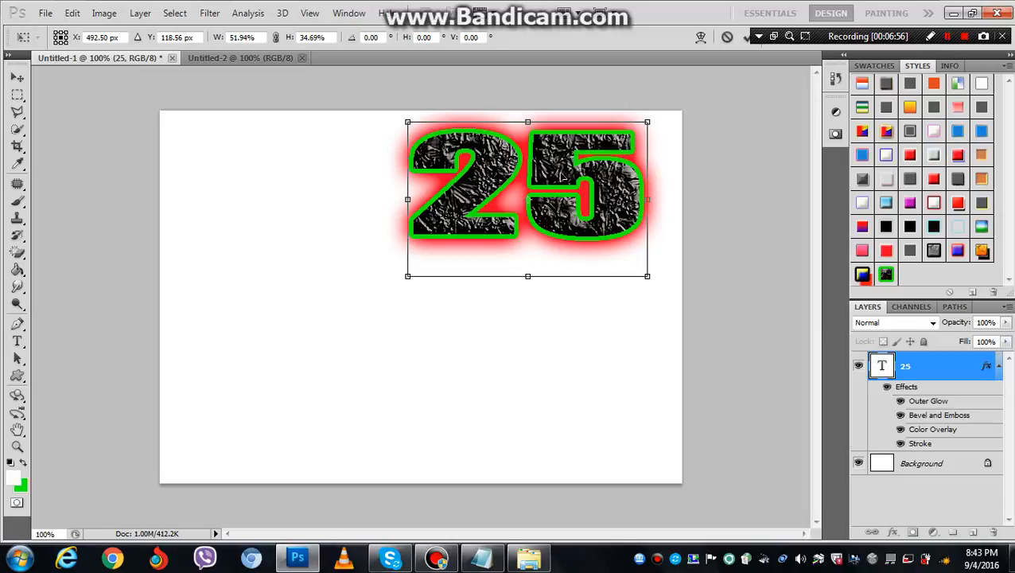
key("Return")
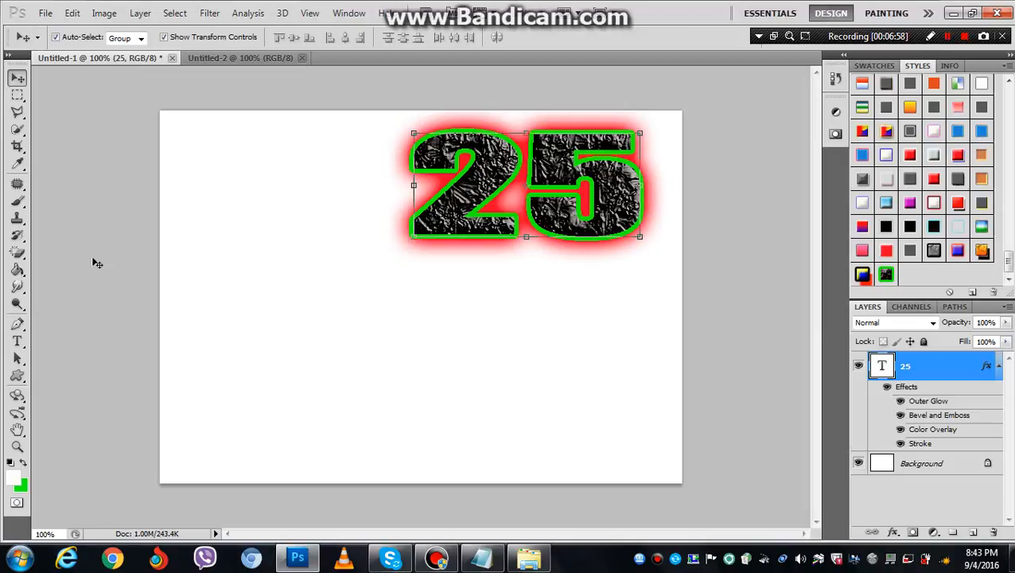
Add the text "SAMSON" in Impact at 200 pt and place it beneath the "25"
left_click(16, 341)
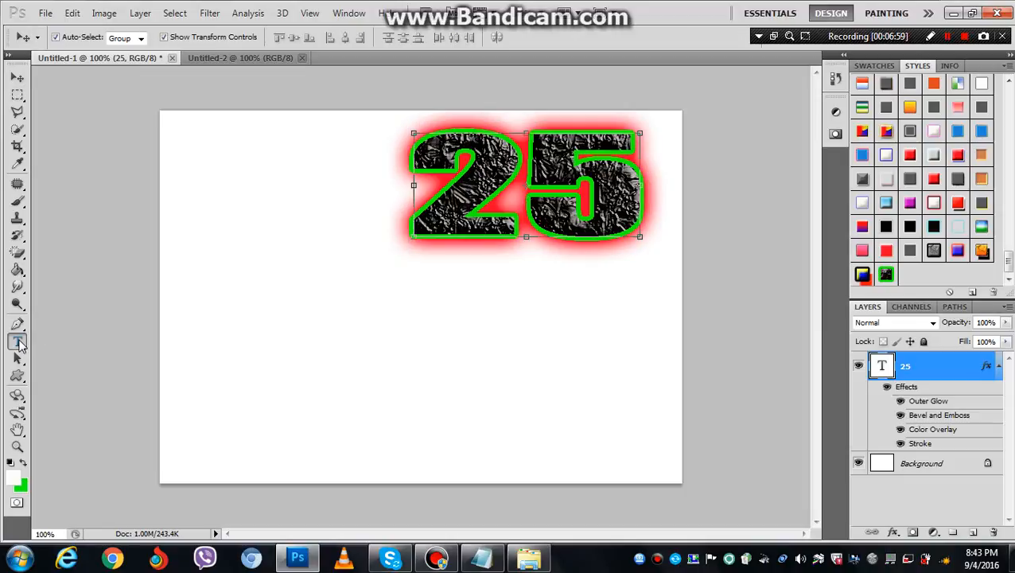
left_click(249, 374)
type("S")
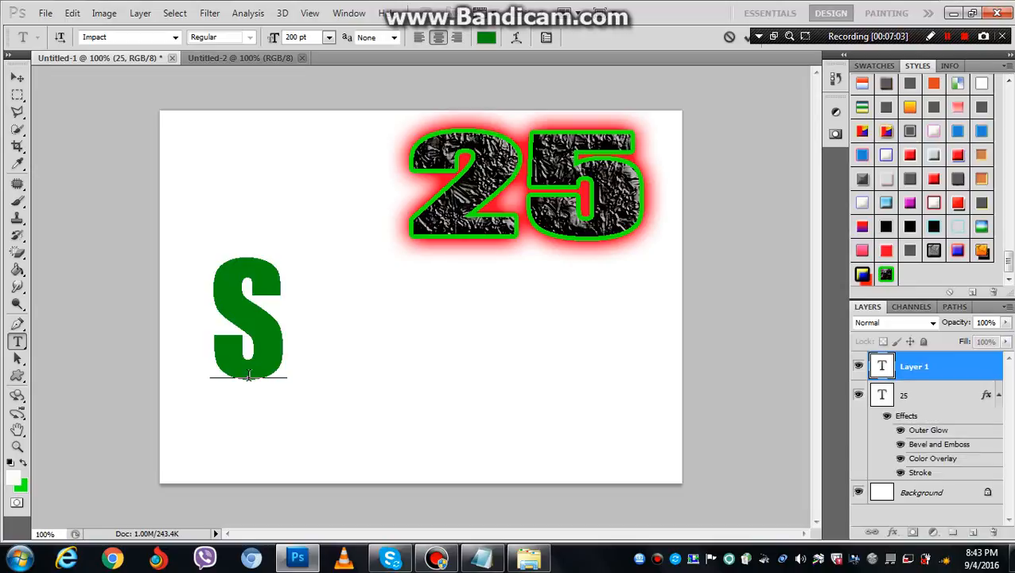
type("AMSON")
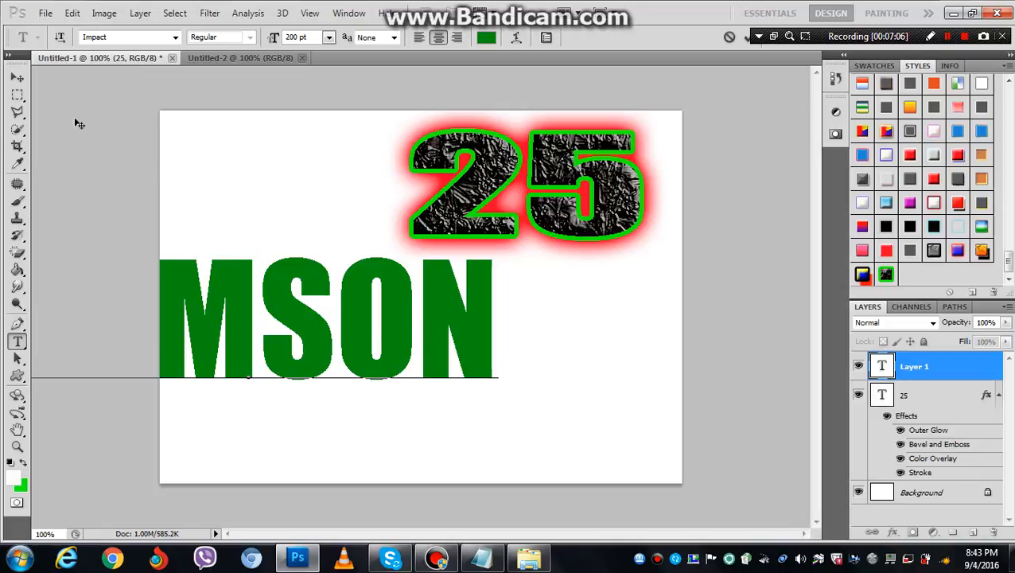
left_click(17, 77)
left_click_drag(229, 295, 401, 299)
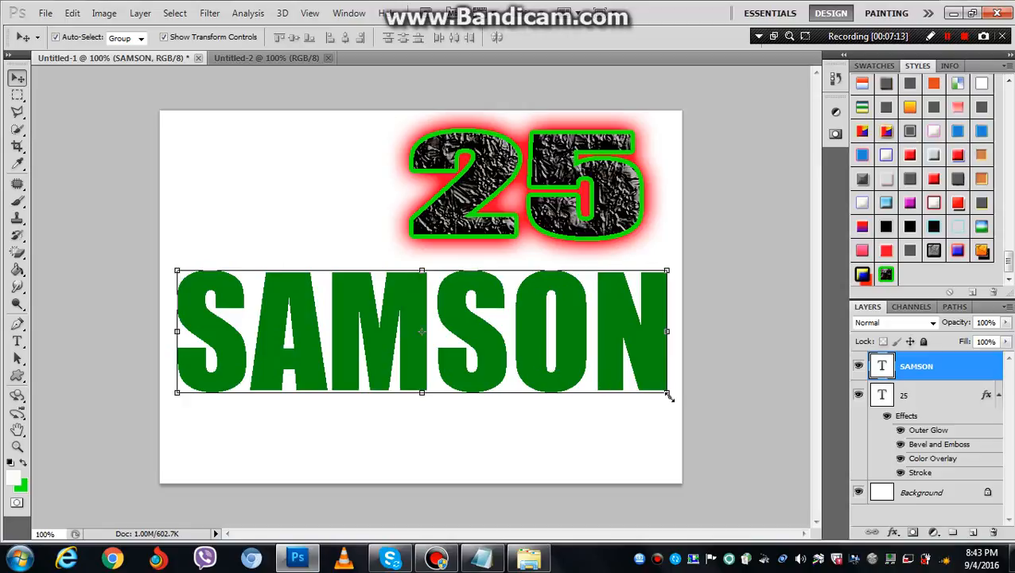
Scale "SAMSON" to about 93% width and 67% height, shift it slightly right, and apply the saved textured style to it
left_click(668, 396)
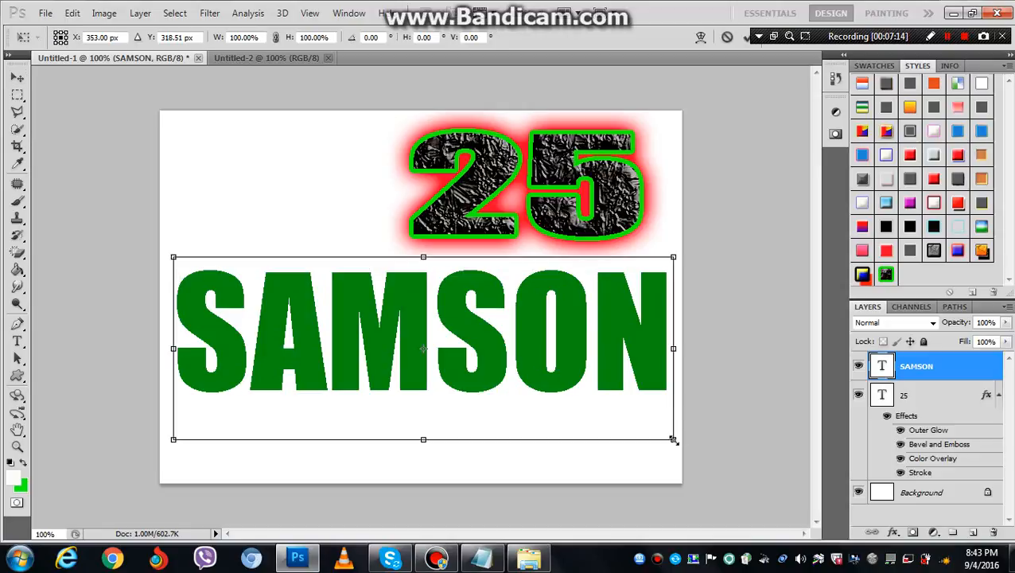
left_click_drag(673, 439, 641, 378)
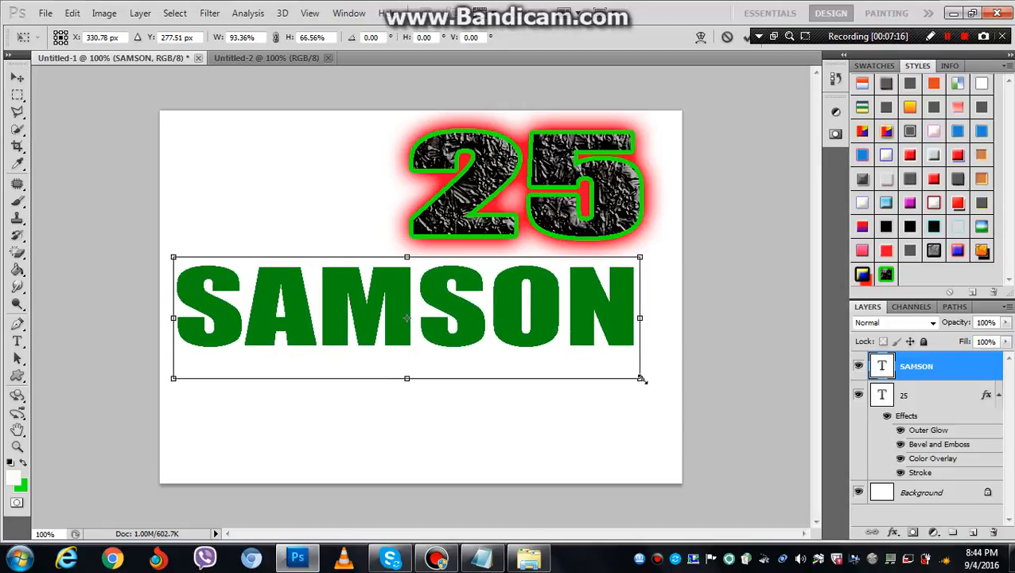
left_click_drag(595, 322, 605, 322)
key("Return")
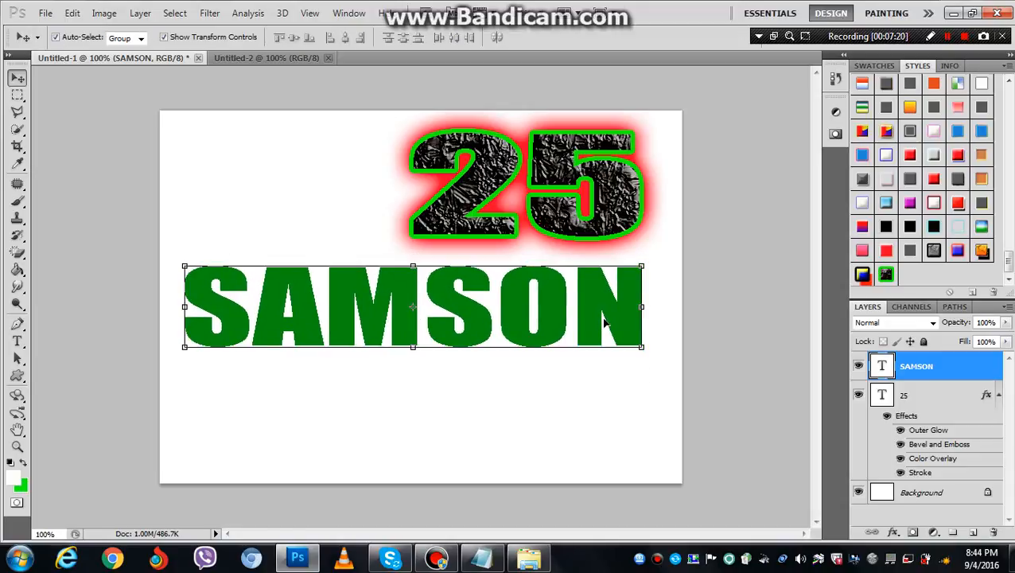
left_click(885, 276)
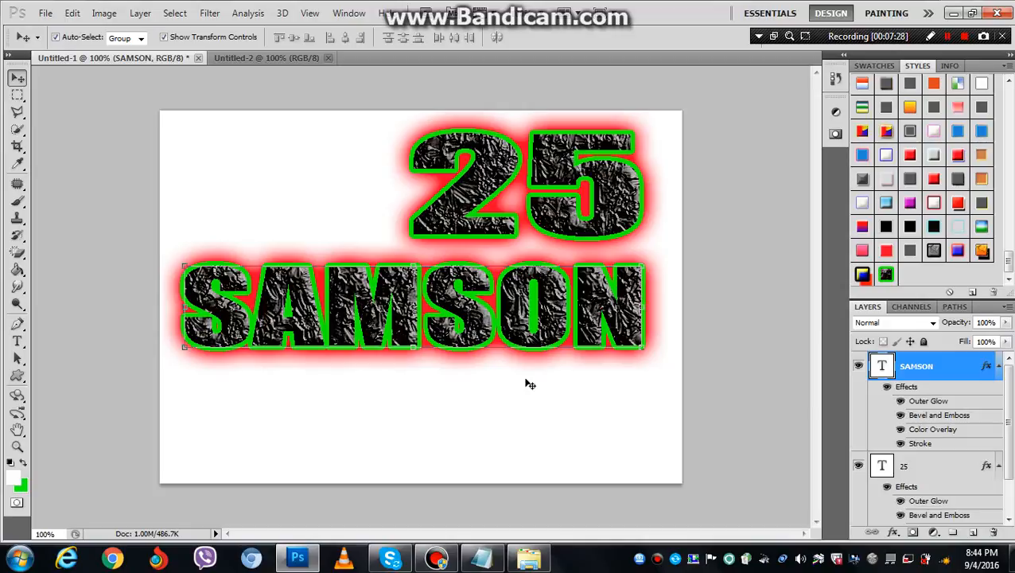
Add the text "DELILAH" in Impact at 200 pt and bring the whole word onto the canvas below "SAMSON"
left_click(18, 342)
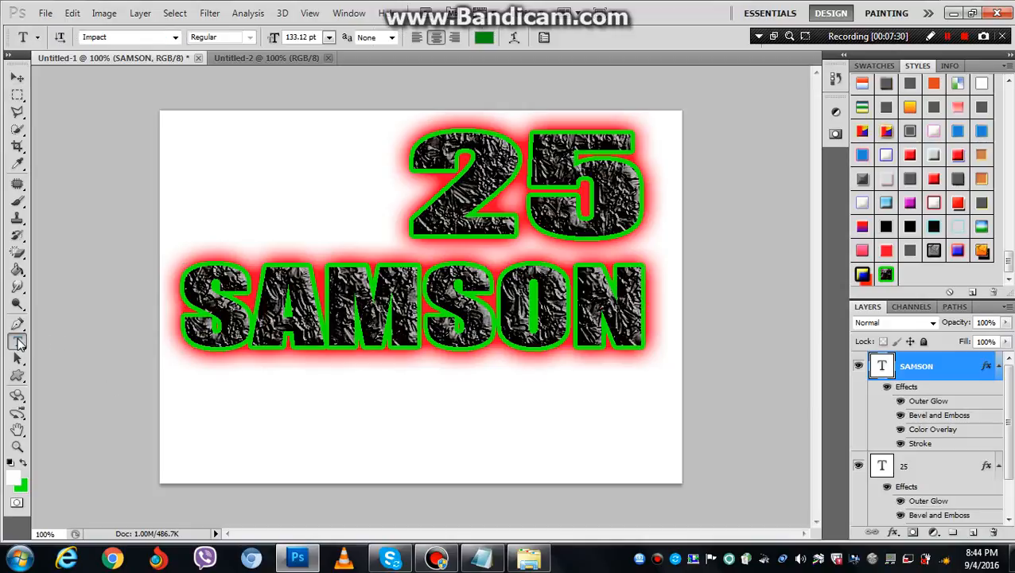
left_click(260, 437)
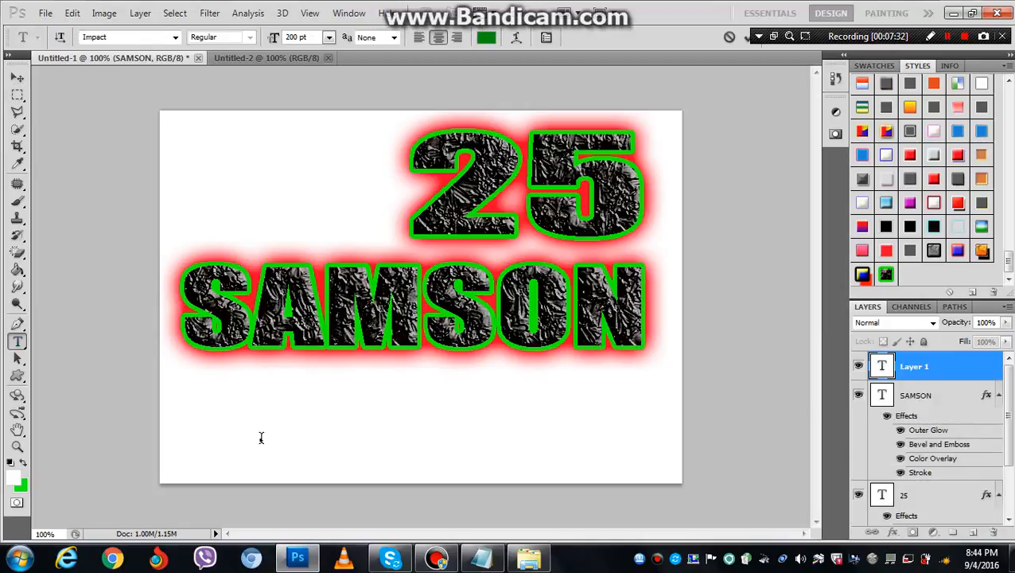
type("DELILAH")
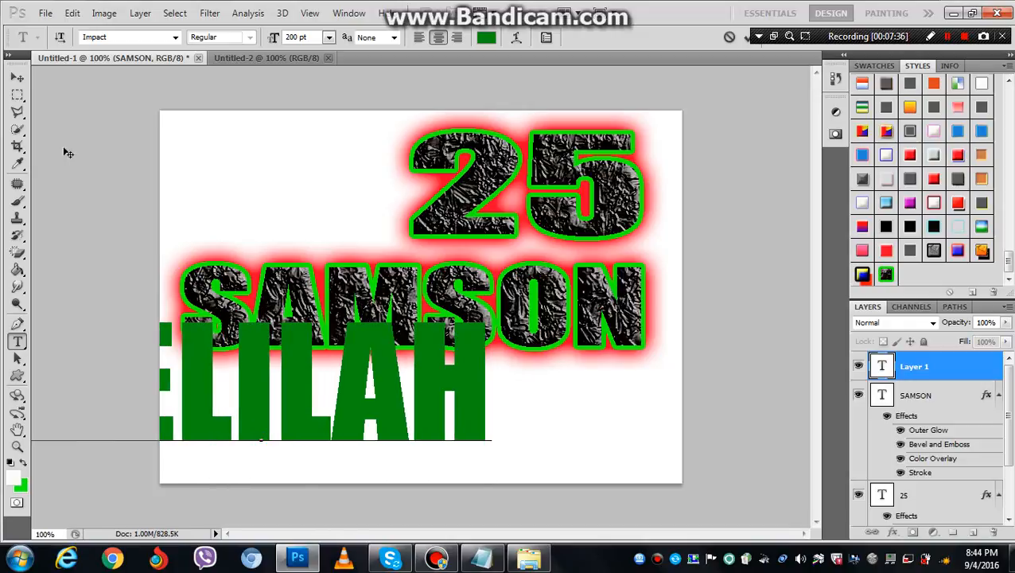
left_click(17, 77)
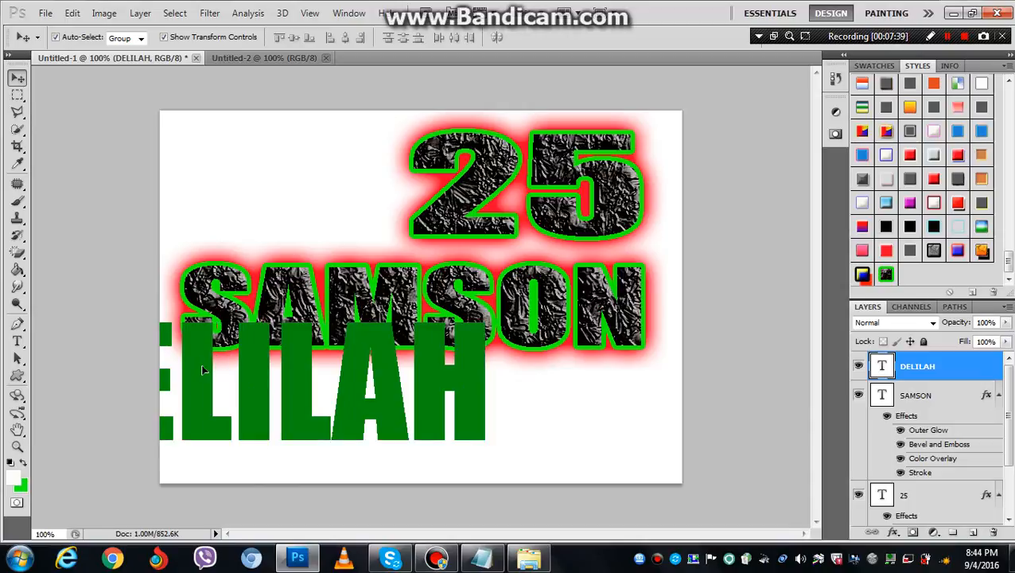
left_click_drag(202, 370, 347, 381)
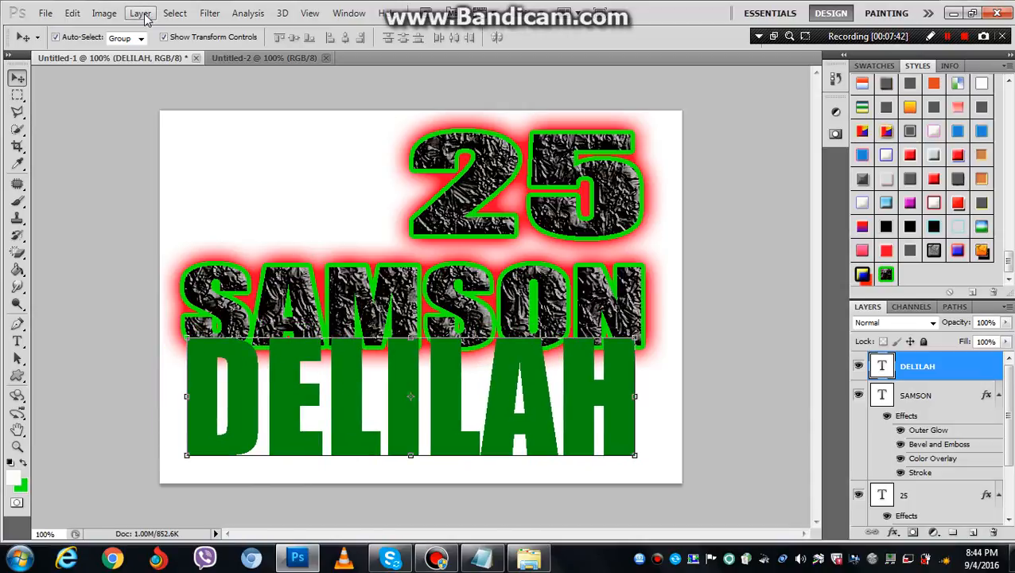
Shrink "DELILAH" to fit in the space under "SAMSON" and apply the saved textured style to it
left_click_drag(637, 337, 602, 377)
left_click_drag(505, 419, 529, 412)
key("Return")
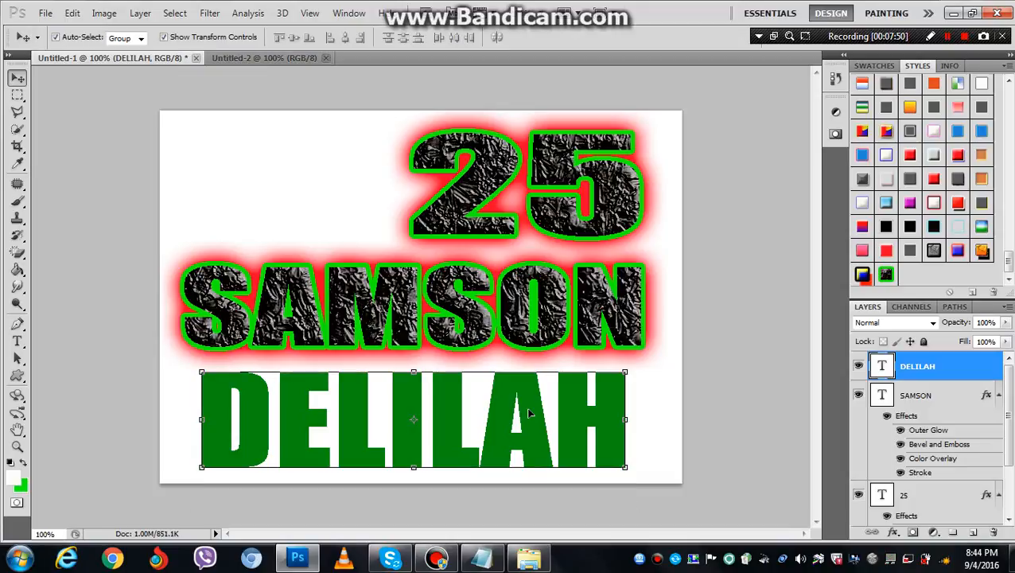
left_click(887, 276)
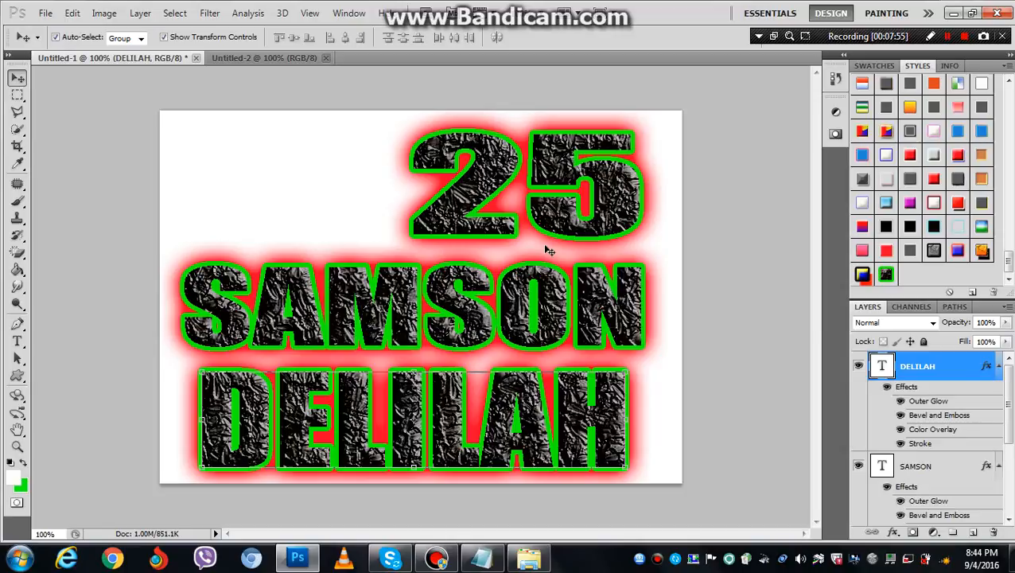
Move the "25" toward the middle of the canvas, and shift "SAMSON" and "DELILAH" slightly up to tighten the line spacing
left_click(463, 193)
left_click_drag(474, 203, 396, 196)
left_click(412, 306)
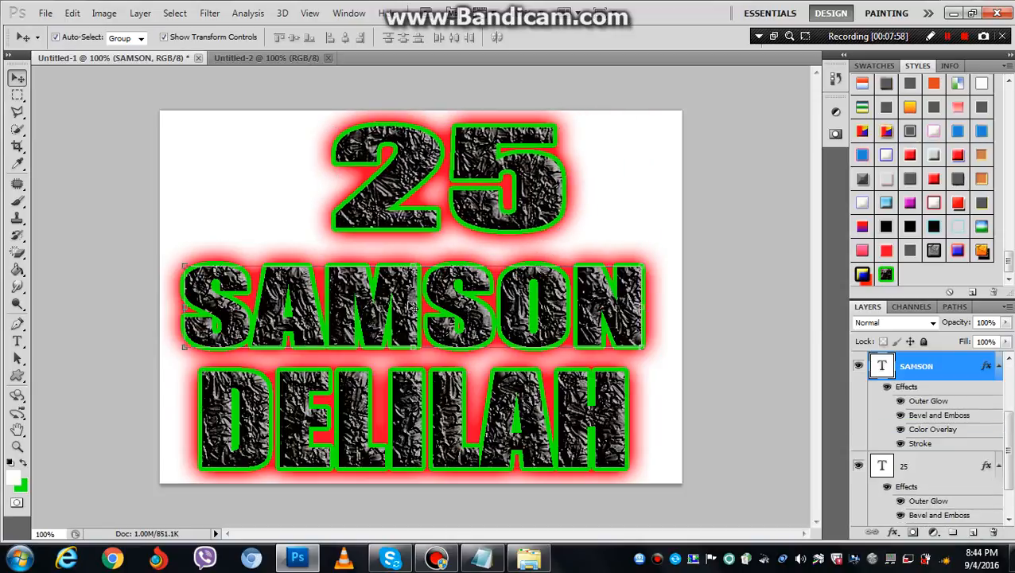
left_click_drag(411, 306, 411, 292)
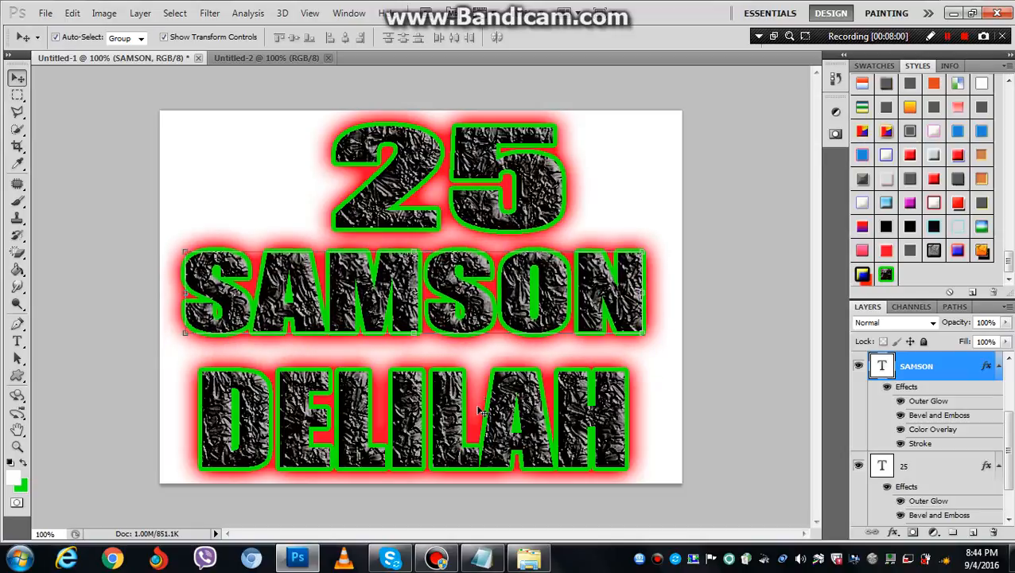
left_click(495, 427)
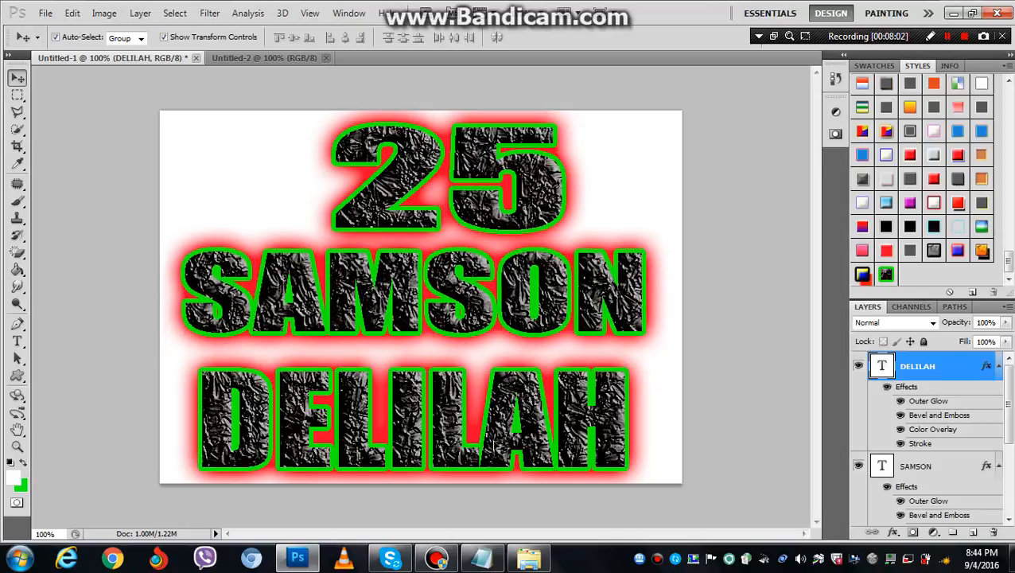
left_click_drag(493, 442, 494, 431)
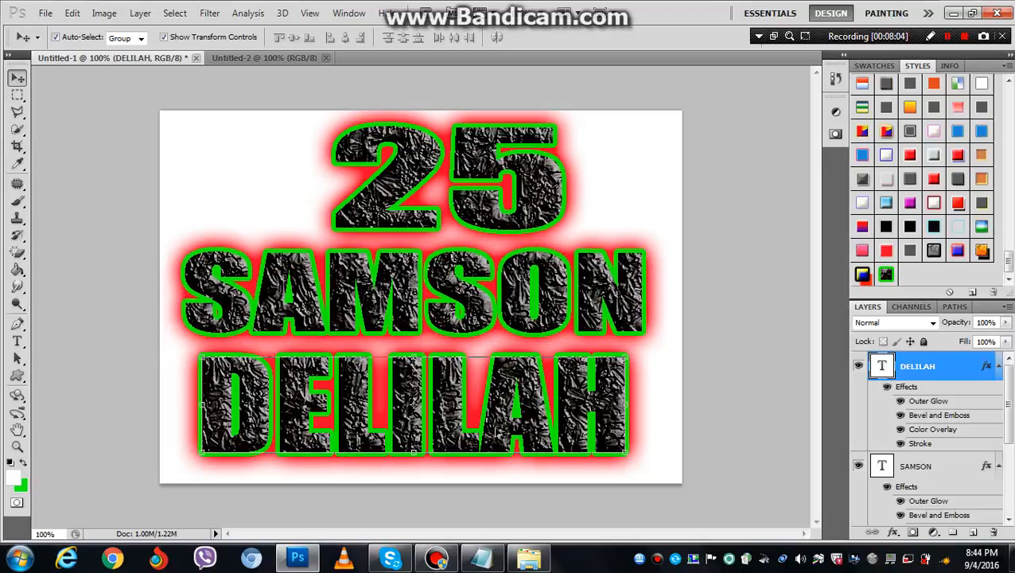
Center the "25" above "SAMSON" and nudge "DELILAH" slightly to the right
left_click(517, 220)
left_click_drag(541, 208, 489, 215)
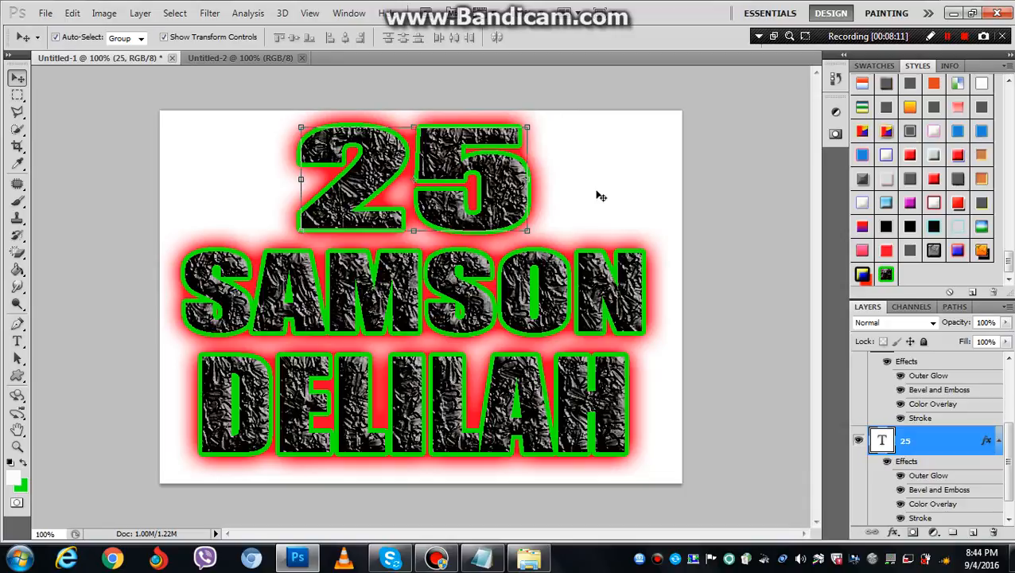
left_click(600, 196)
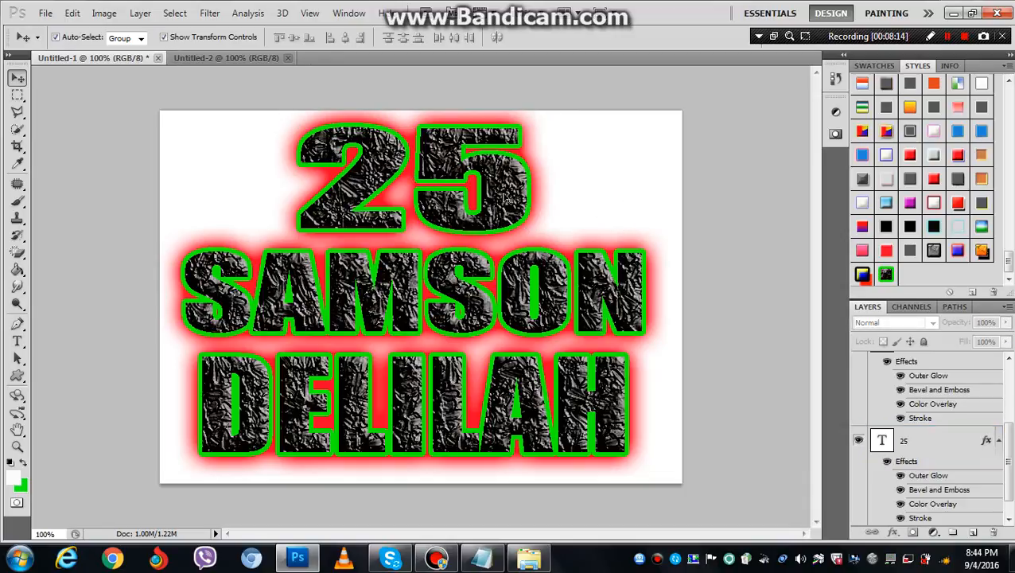
left_click(506, 199)
left_click_drag(501, 199, 507, 204)
left_click(645, 214)
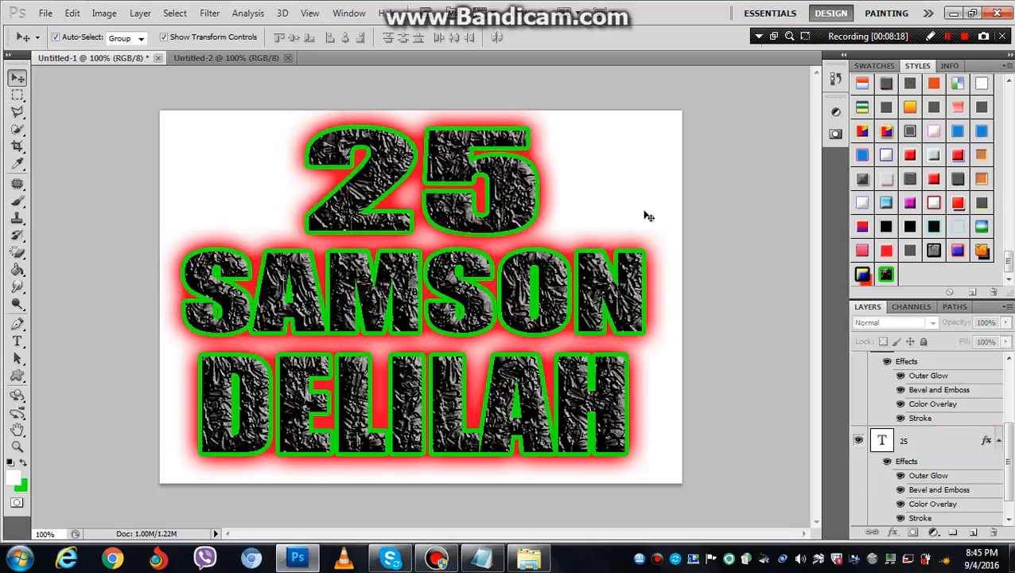
left_click(601, 434)
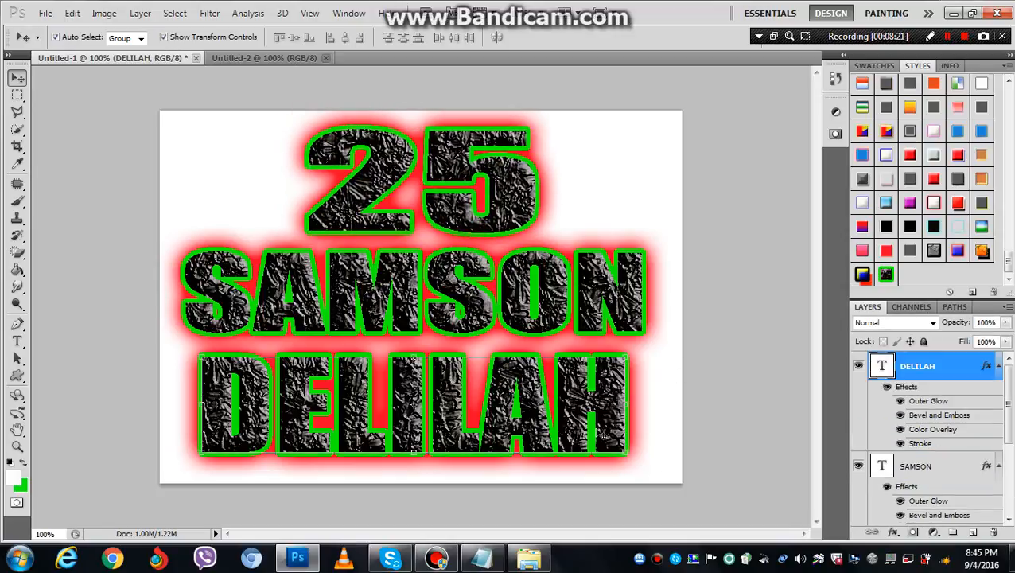
left_click_drag(597, 429, 599, 430)
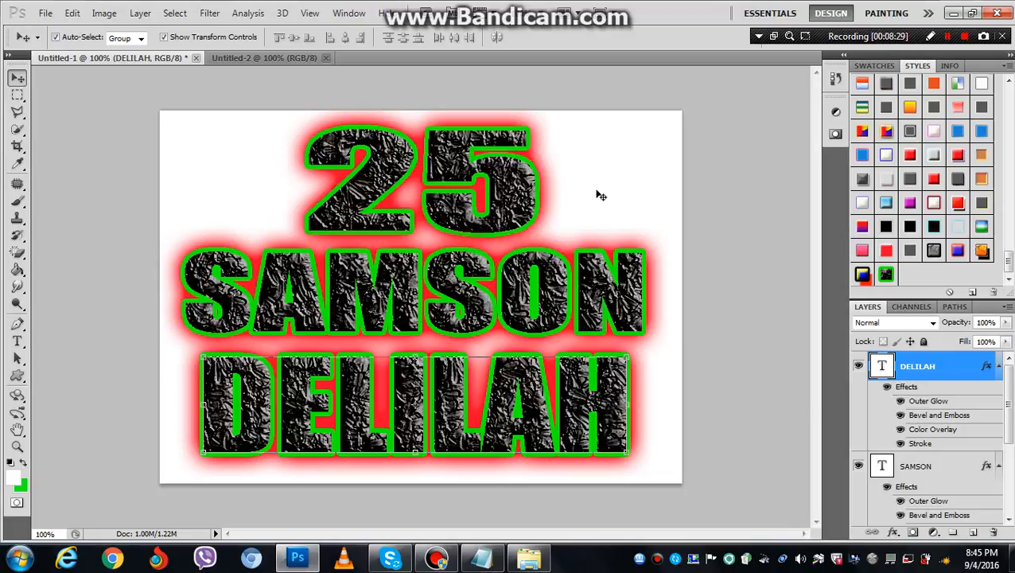
Change the outer glow color of the "25" text to yellow, faf705
left_click(517, 190)
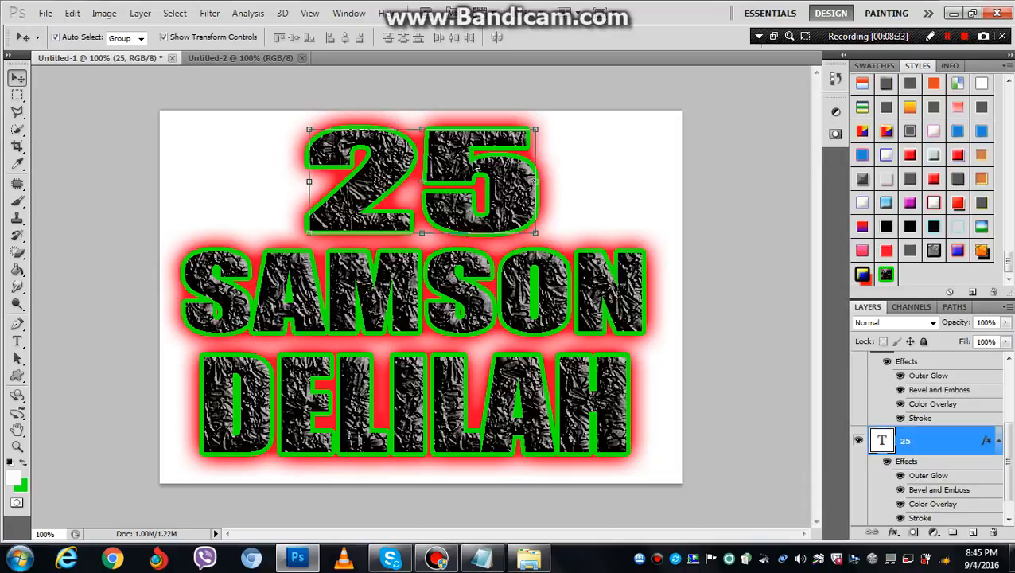
left_click(140, 13)
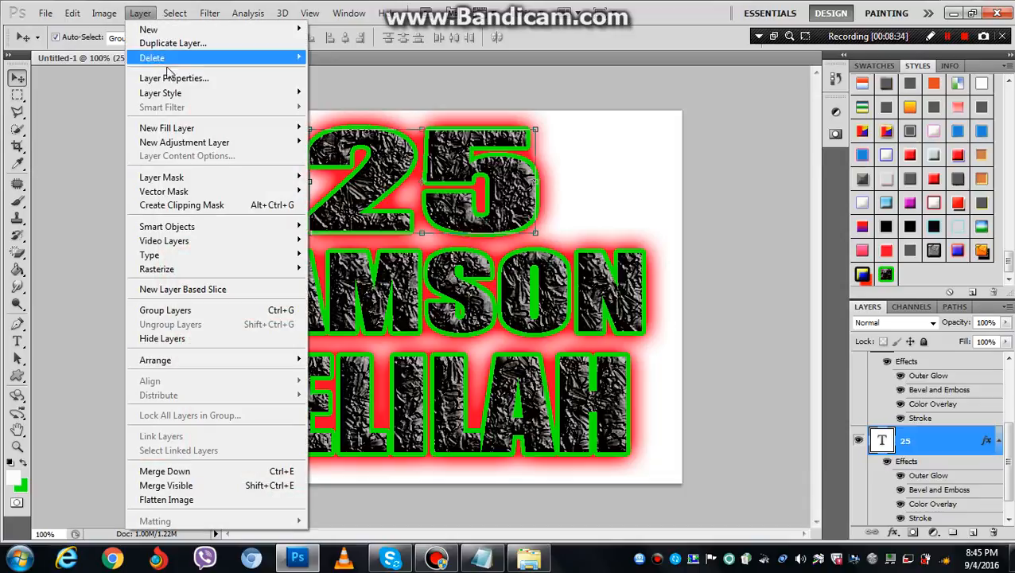
mouse_move(169, 94)
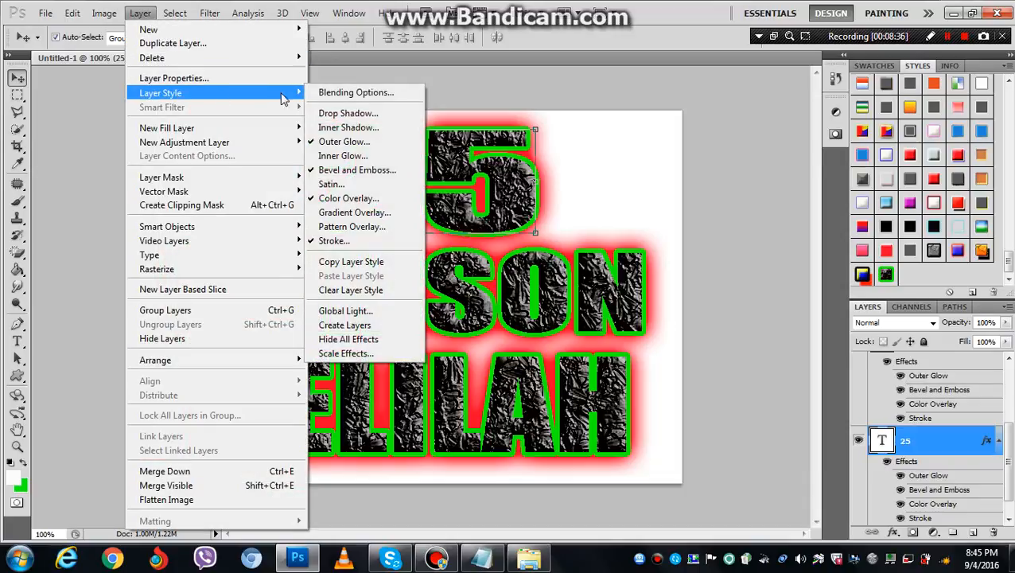
left_click(335, 144)
left_click_drag(666, 115, 748, 101)
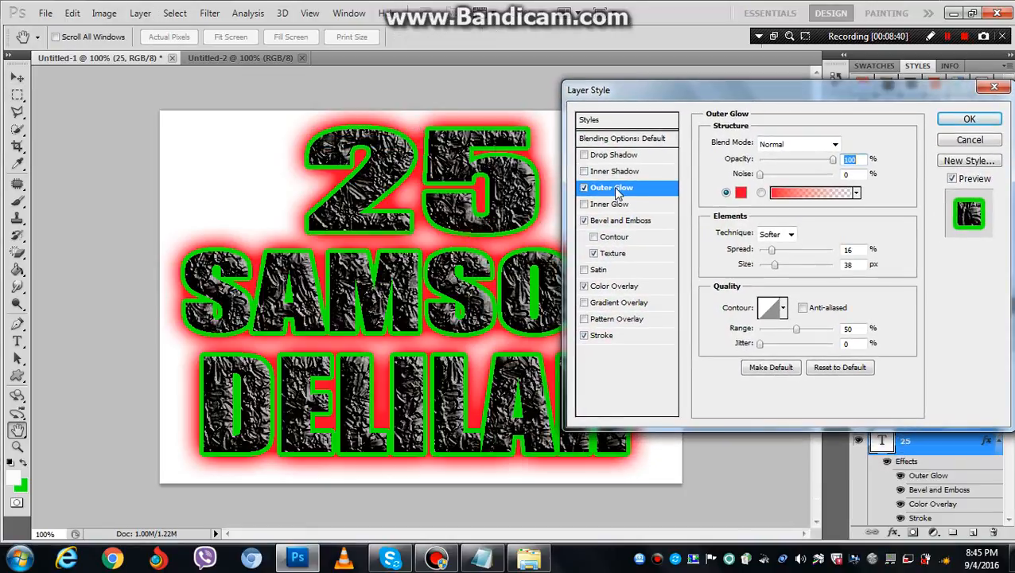
left_click(741, 194)
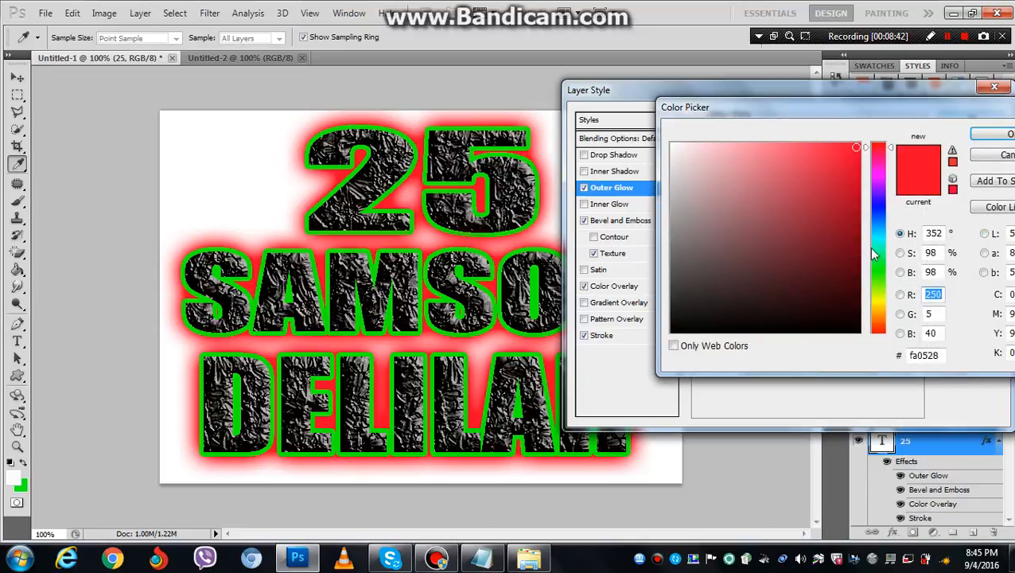
left_click(879, 303)
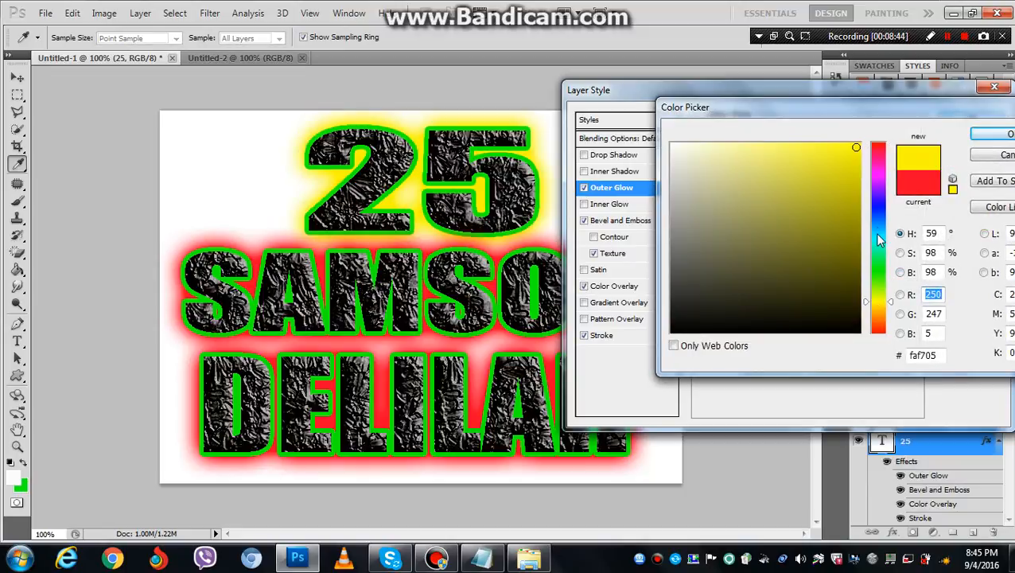
left_click(978, 133)
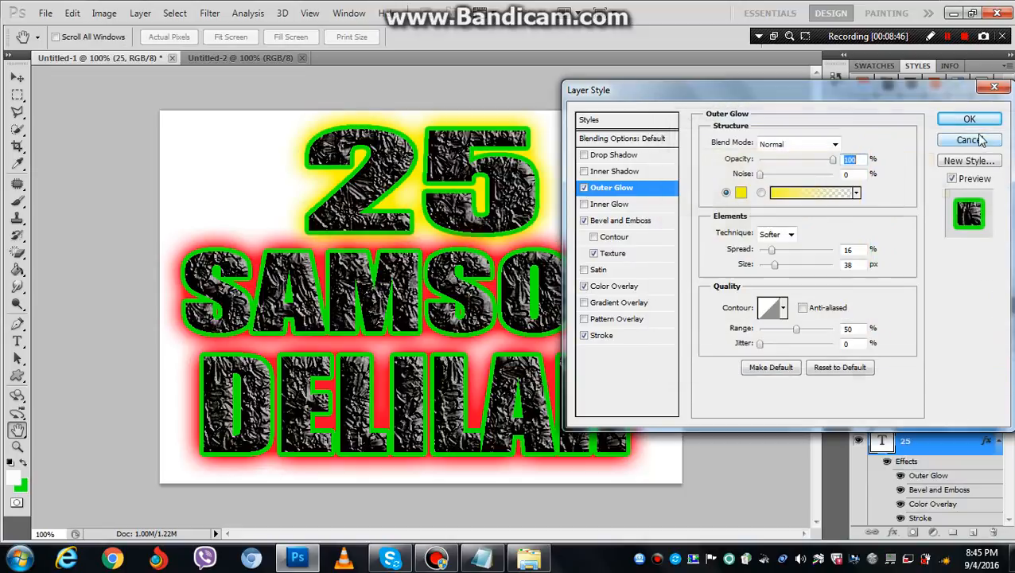
Try several bevel texture patterns on the "25", including Bubbles, settle on the black-and-white woven pattern, and set its scale to 47%
left_click(619, 256)
left_click(787, 160)
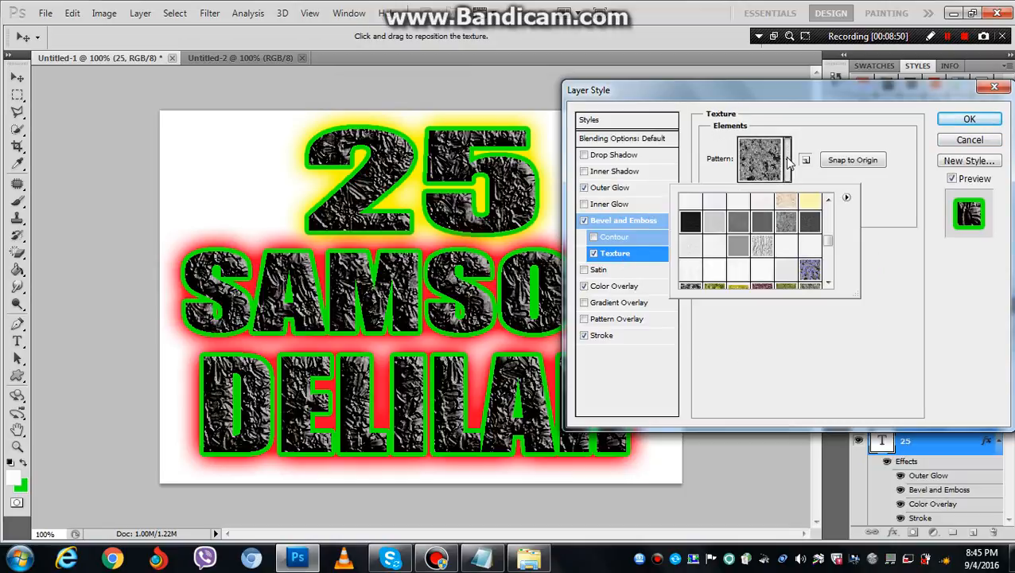
scroll(829, 247, "down", 1)
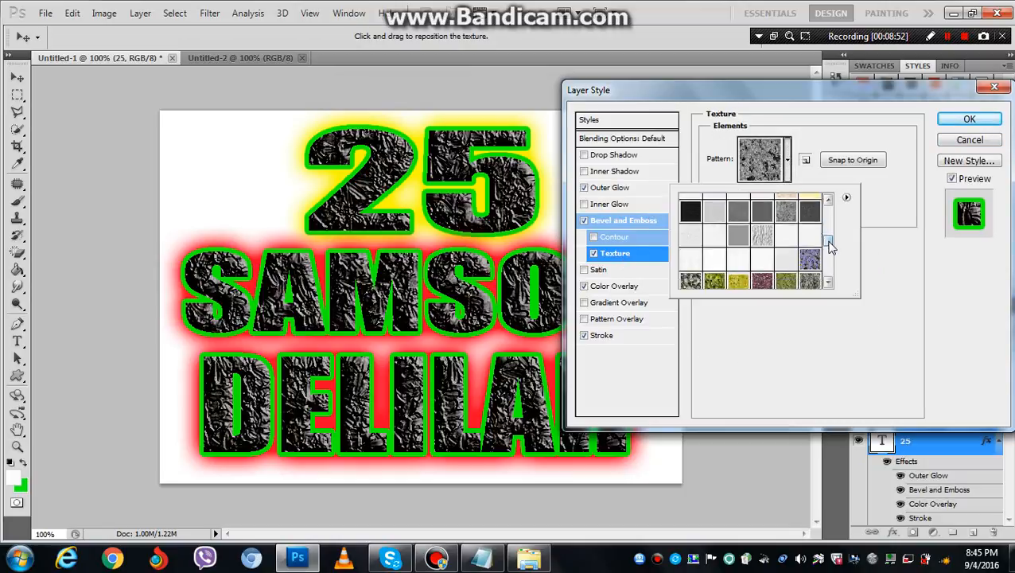
scroll(829, 247, "down", 3)
left_click(809, 240)
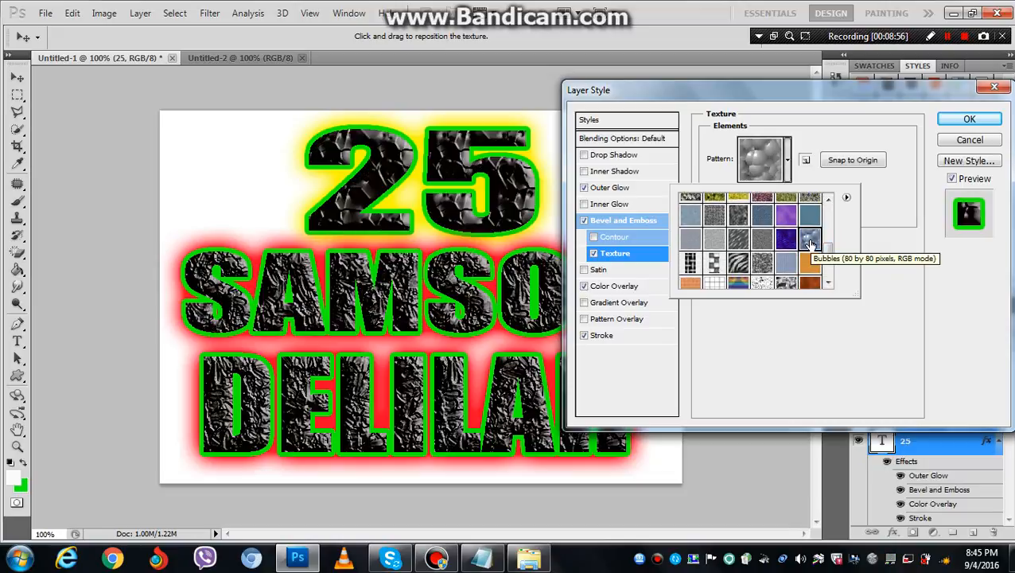
left_click(738, 263)
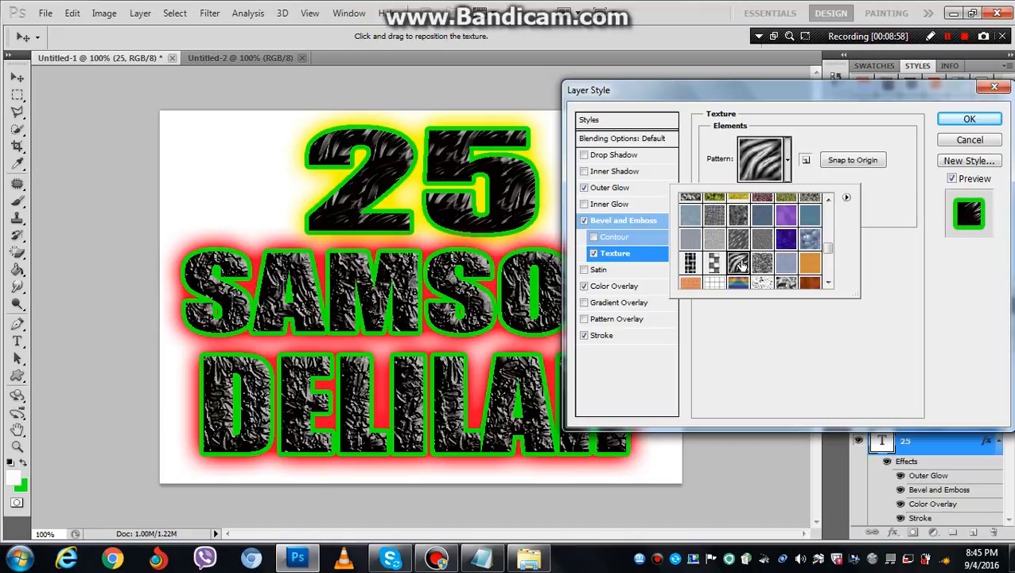
left_click(715, 263)
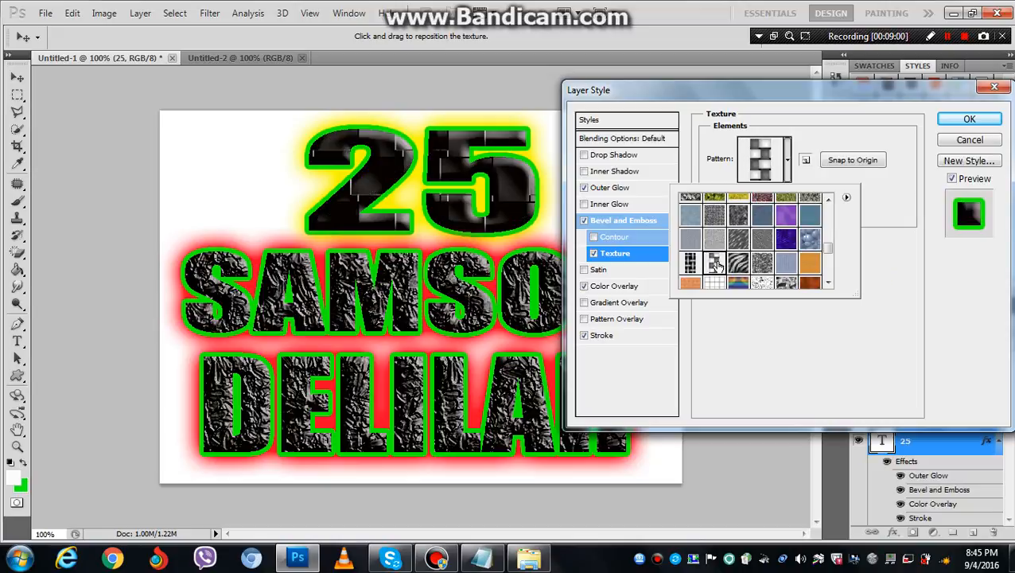
left_click(690, 264)
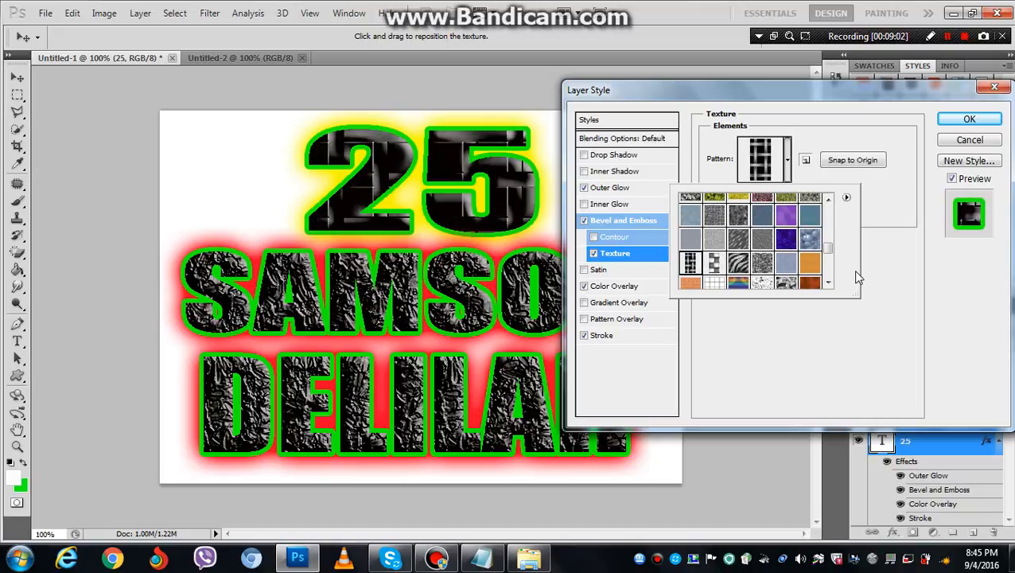
left_click(875, 280)
left_click_drag(777, 197, 758, 195)
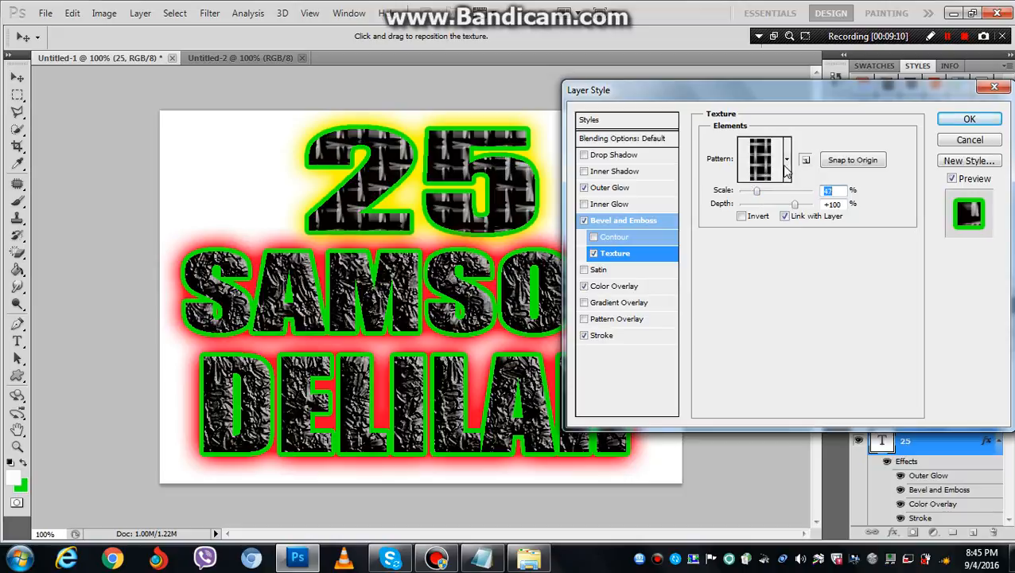
Try other texture patterns on the "25" and choose the black-and-white zigzag weave pattern
left_click(784, 163)
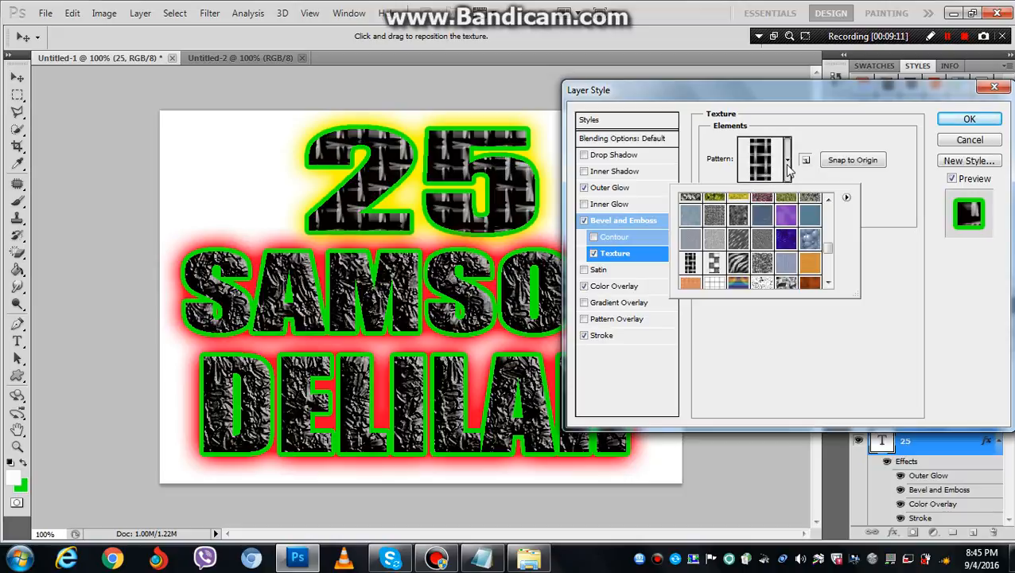
left_click(741, 248)
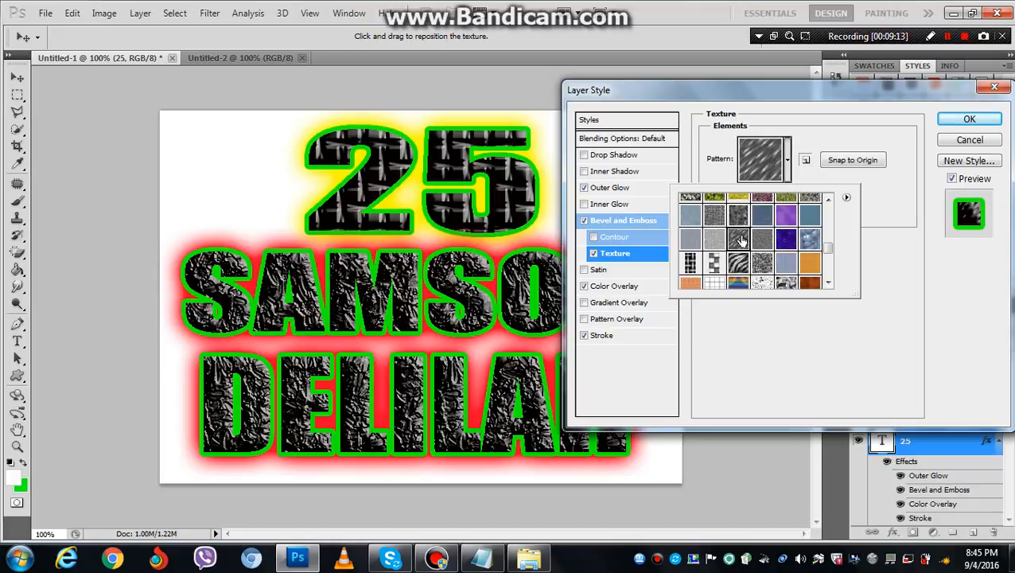
left_click(788, 240)
left_click_drag(828, 249, 829, 260)
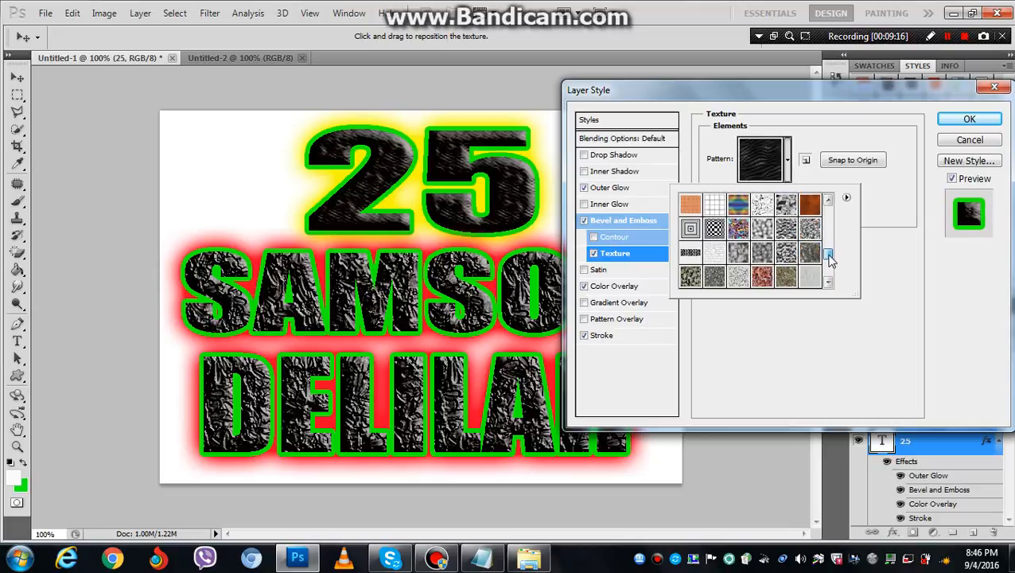
left_click(786, 253)
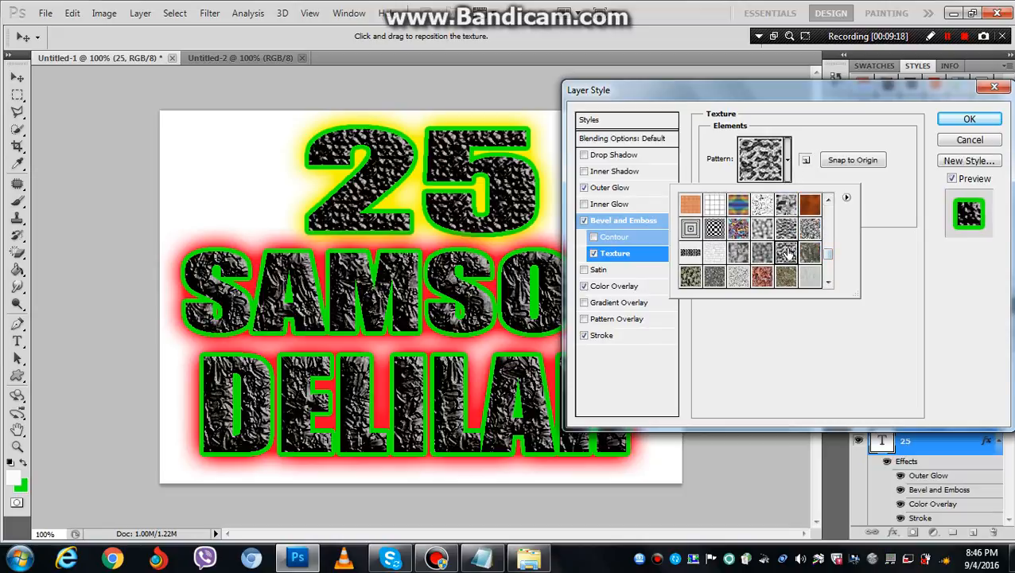
left_click(690, 253)
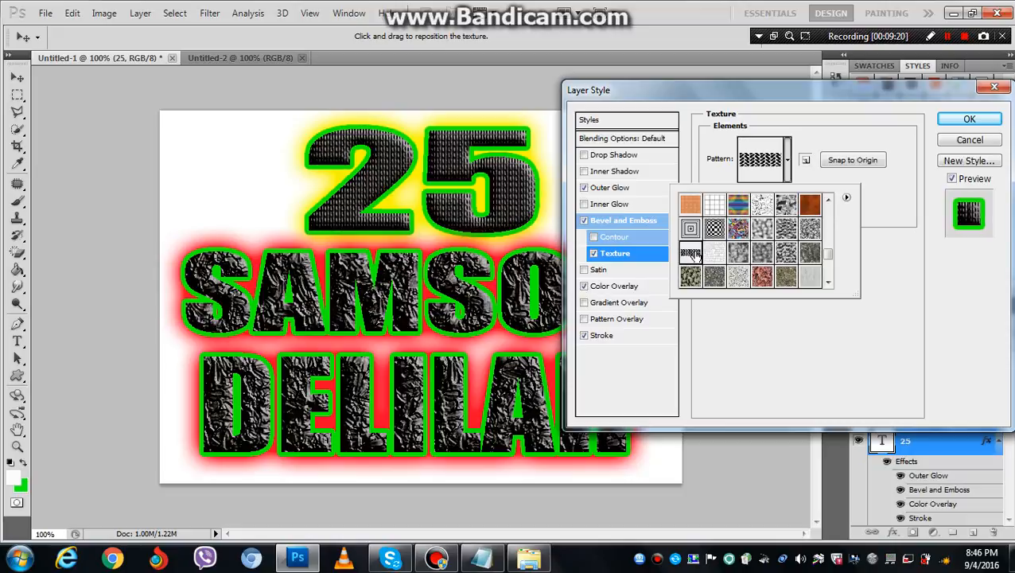
left_click(784, 325)
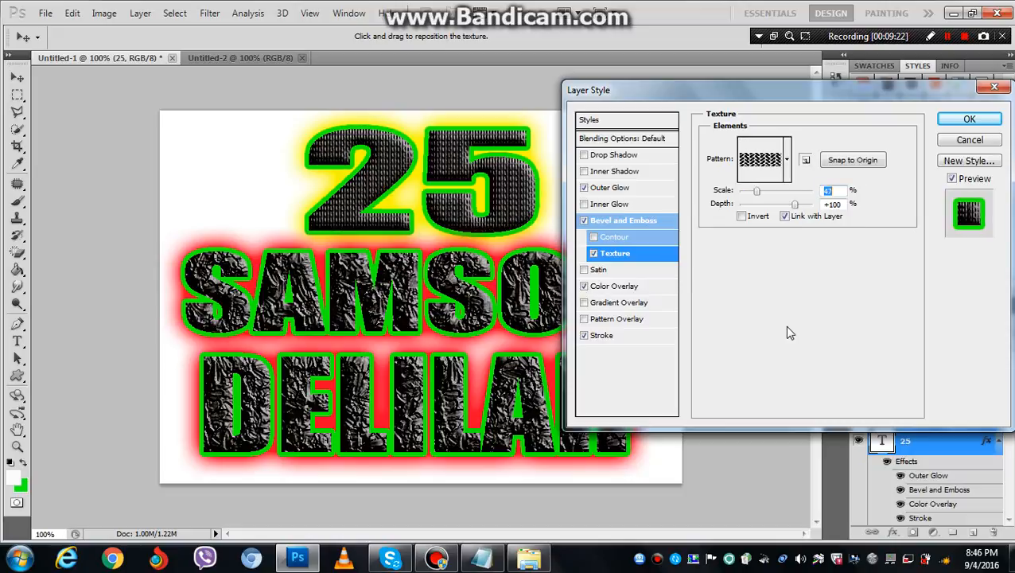
Change the stroke color of the "25" to blue, 2a08f7, after trying near-black
left_click(603, 336)
left_click(742, 237)
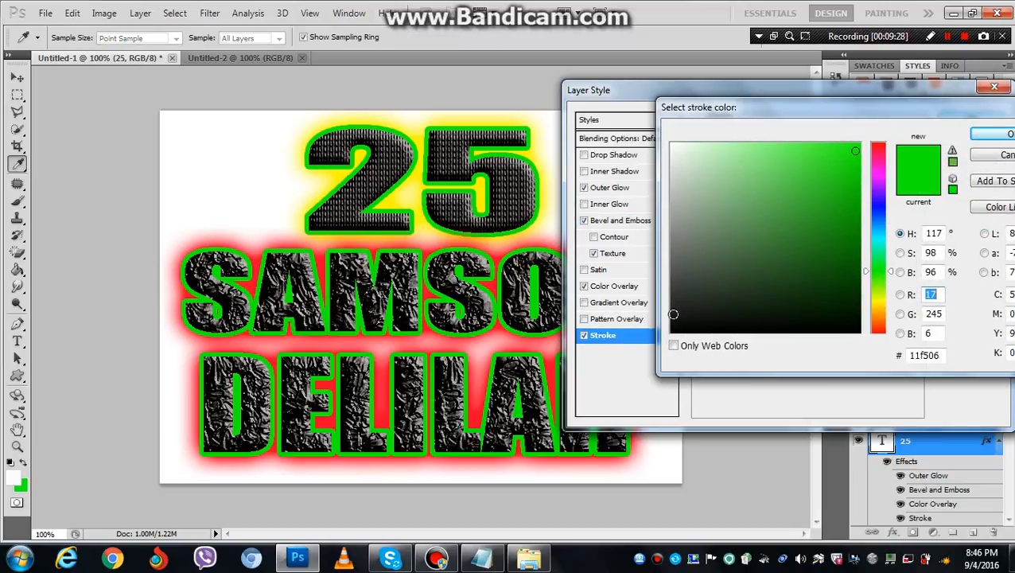
left_click(674, 323)
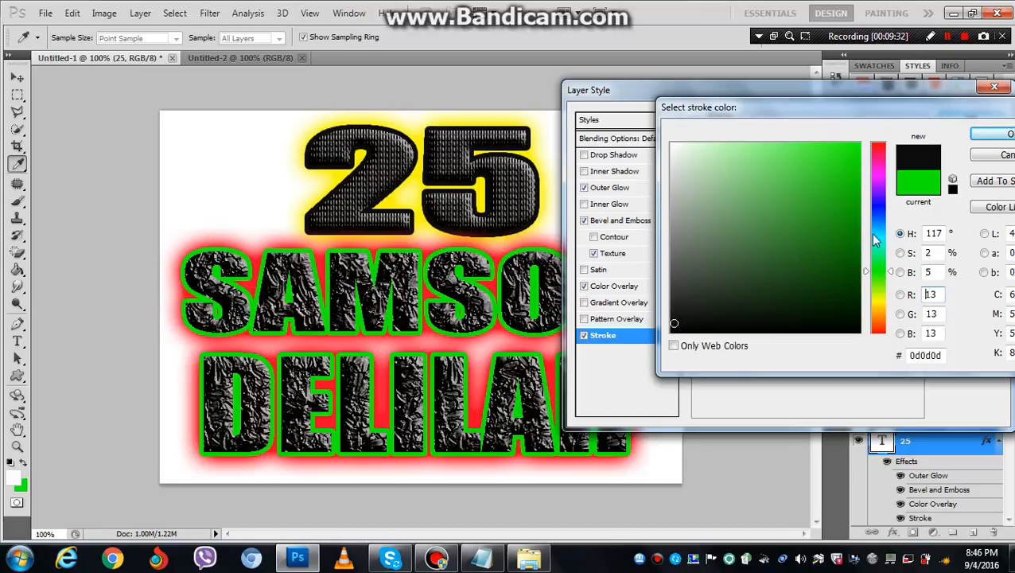
left_click(881, 203)
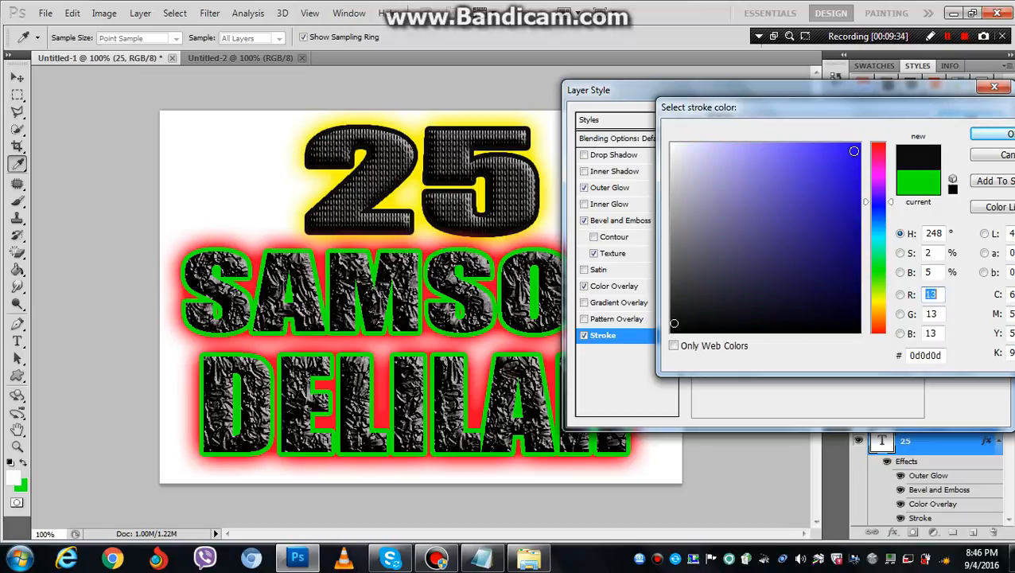
left_click(854, 149)
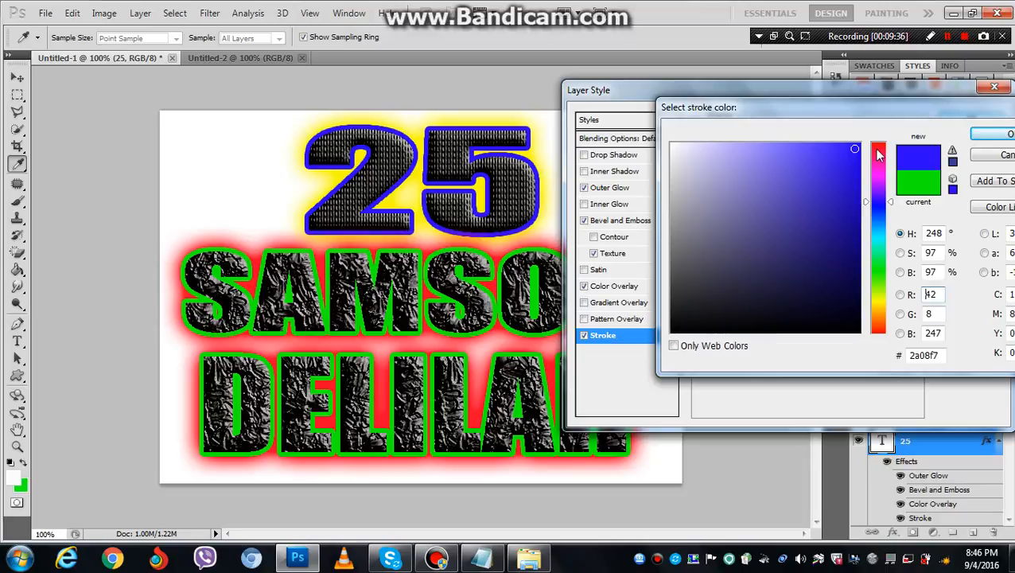
left_click(977, 135)
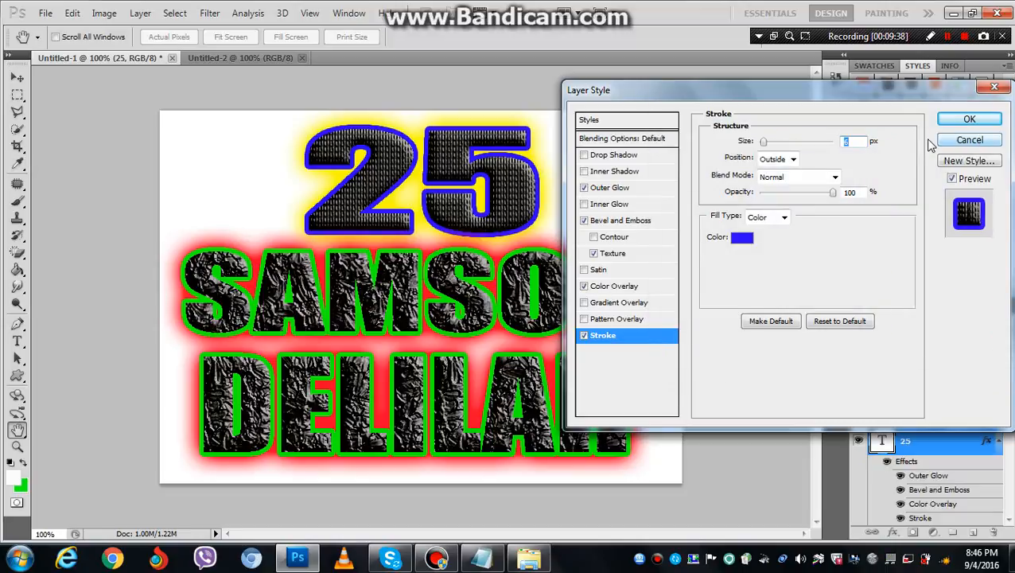
Save the effects of the "25" as a new style under the default name, with layer effects included, and accept the layer style changes
left_click(951, 163)
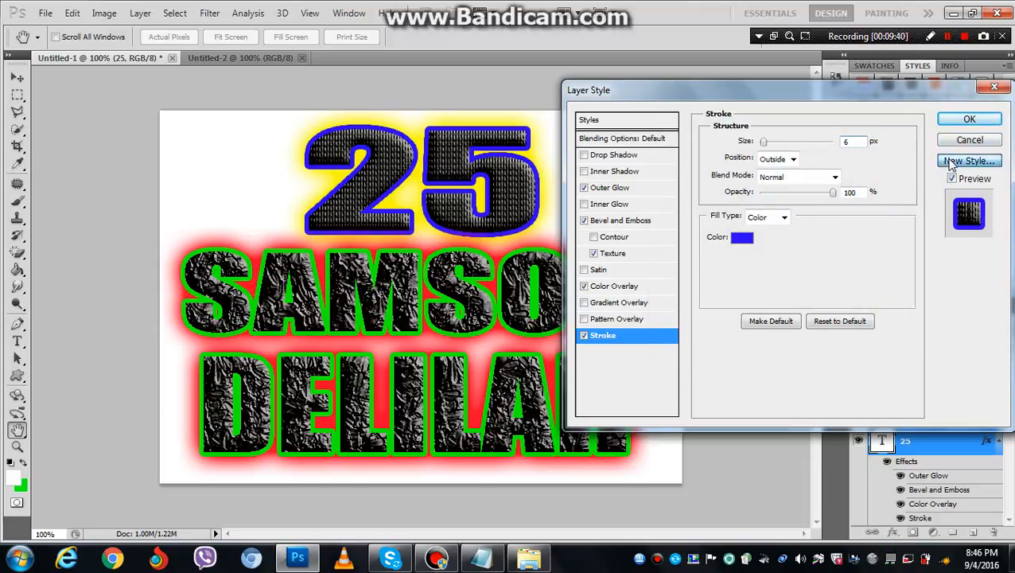
left_click(646, 194)
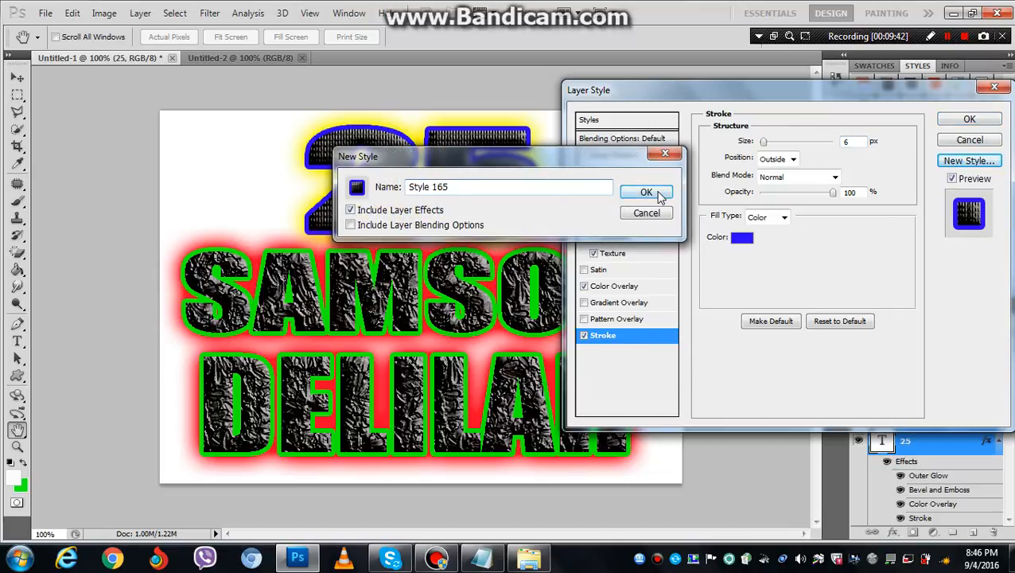
left_click(957, 127)
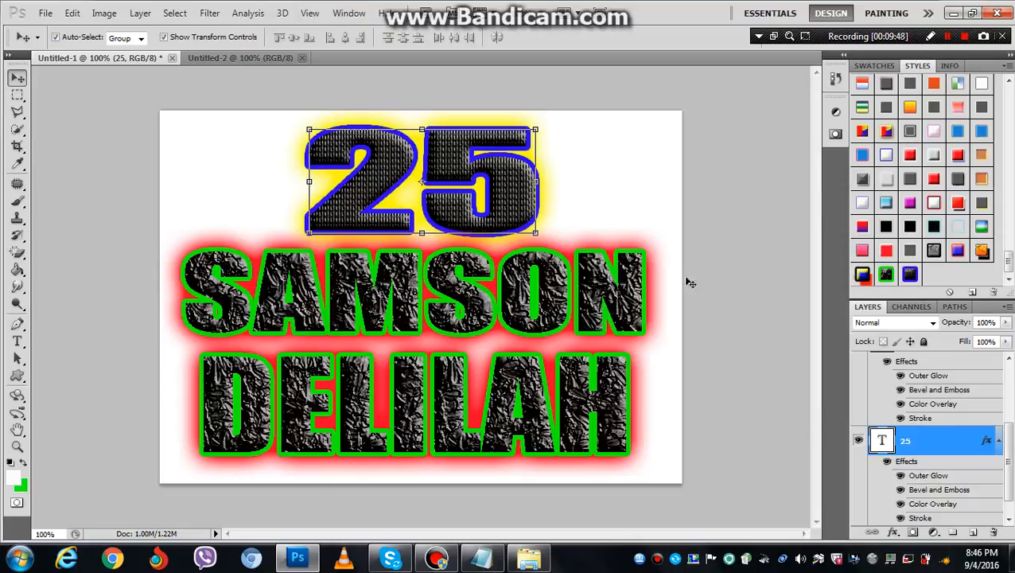
Apply the newly saved blue-stroked, yellow-glowing style to "SAMSON" and deselect the text
left_click(629, 288)
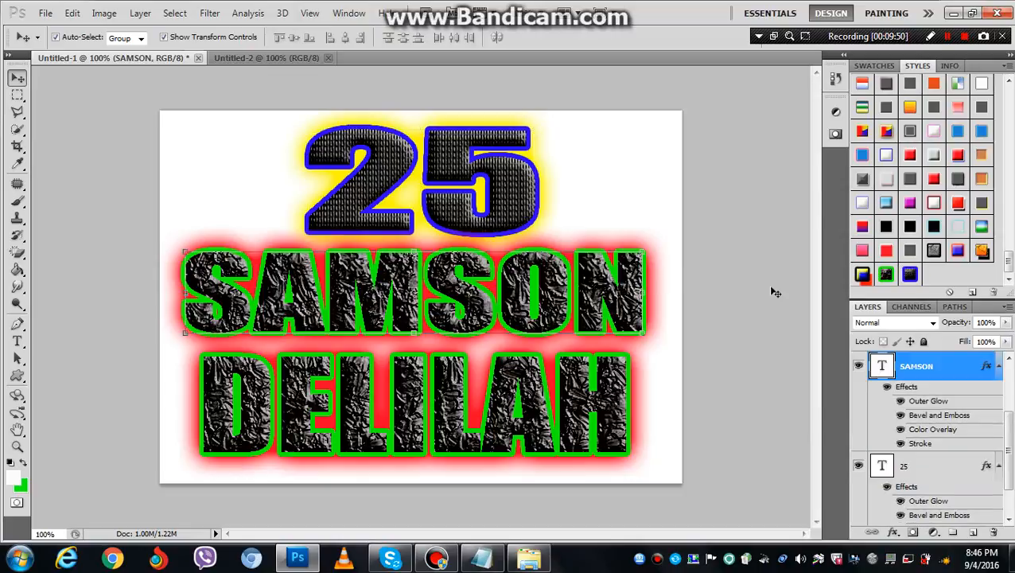
left_click(910, 275)
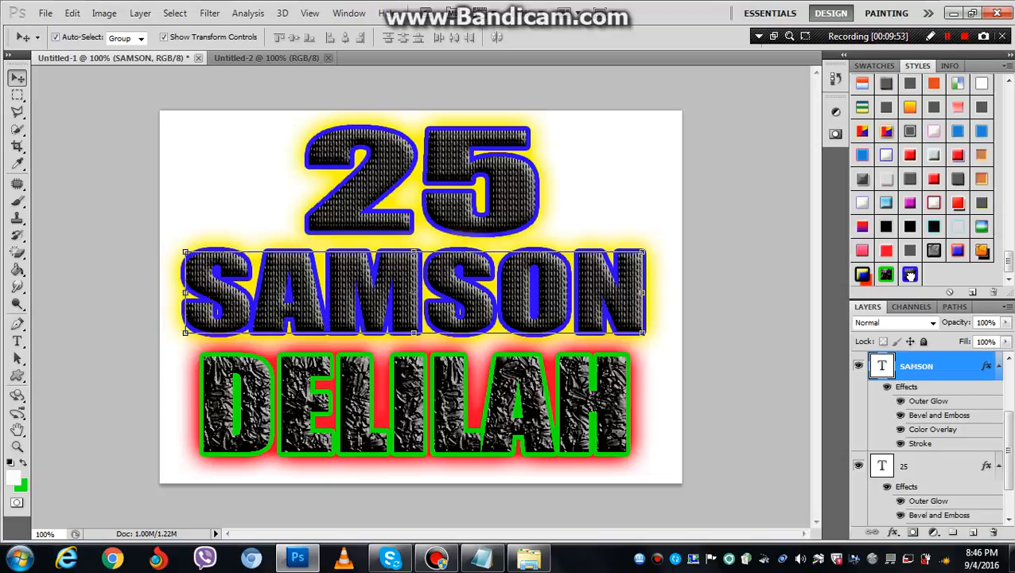
left_click(680, 242)
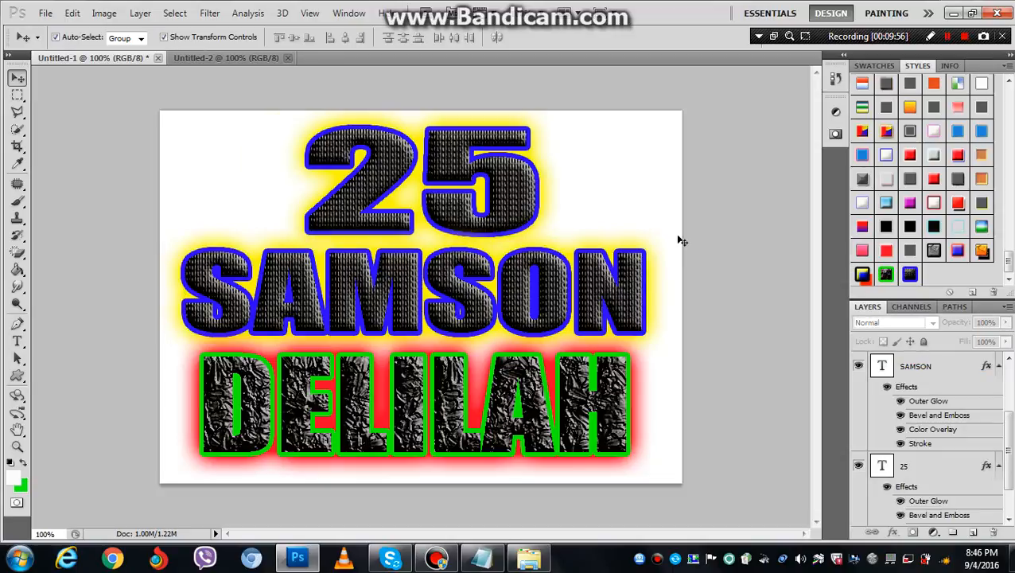